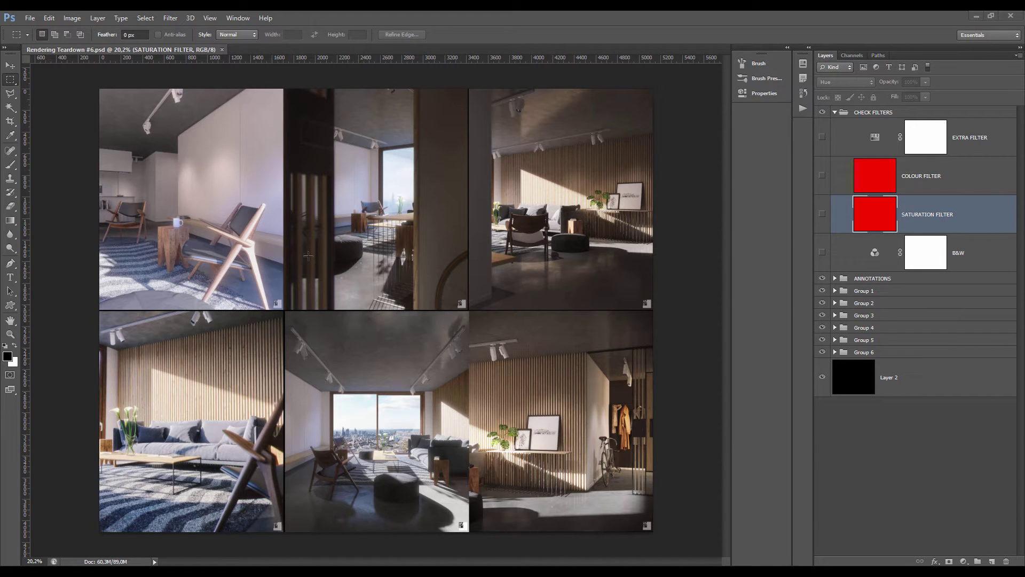
{"action": "scroll", "coordinate": [308, 256], "scroll_direction": "up", "scroll_amount": 1}
{"action": "scroll", "coordinate": [302, 270], "scroll_direction": "down", "scroll_amount": 2}
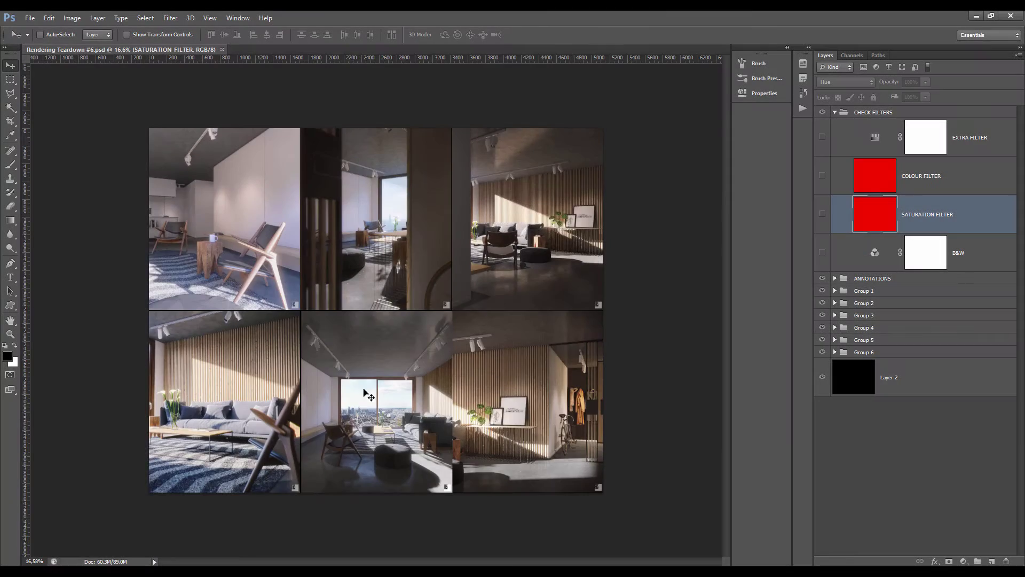
{"action": "scroll", "coordinate": [354, 401], "scroll_direction": "up", "scroll_amount": 4}
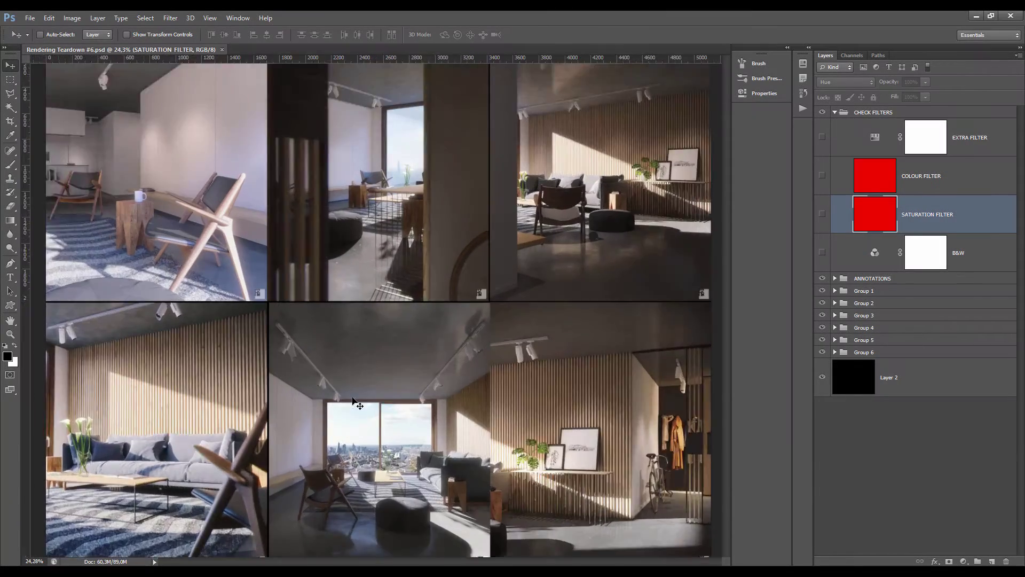
{"action": "scroll", "coordinate": [393, 293], "scroll_direction": "down", "scroll_amount": 4}
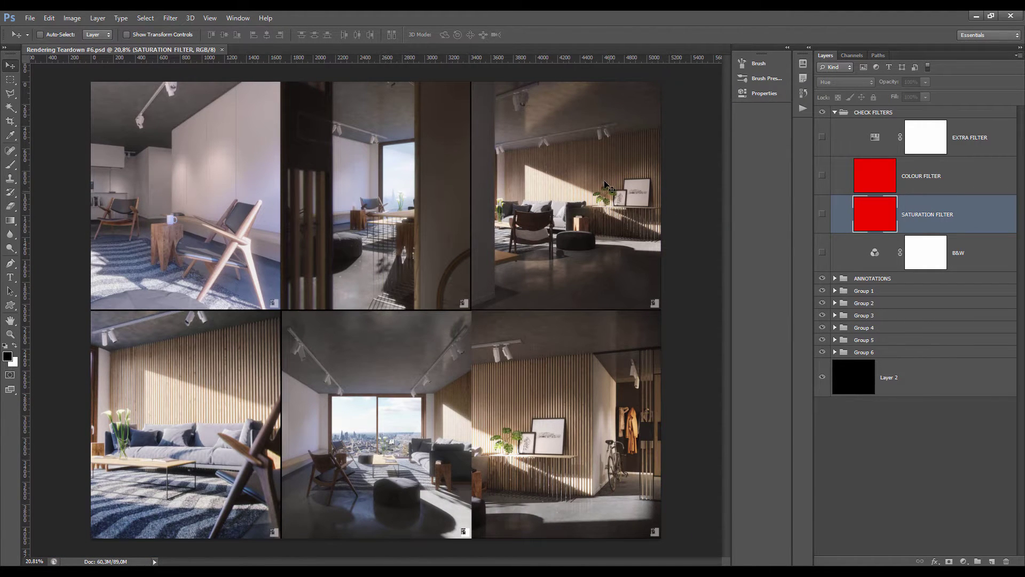
{"action": "scroll", "coordinate": [386, 303], "scroll_direction": "down", "scroll_amount": 1}
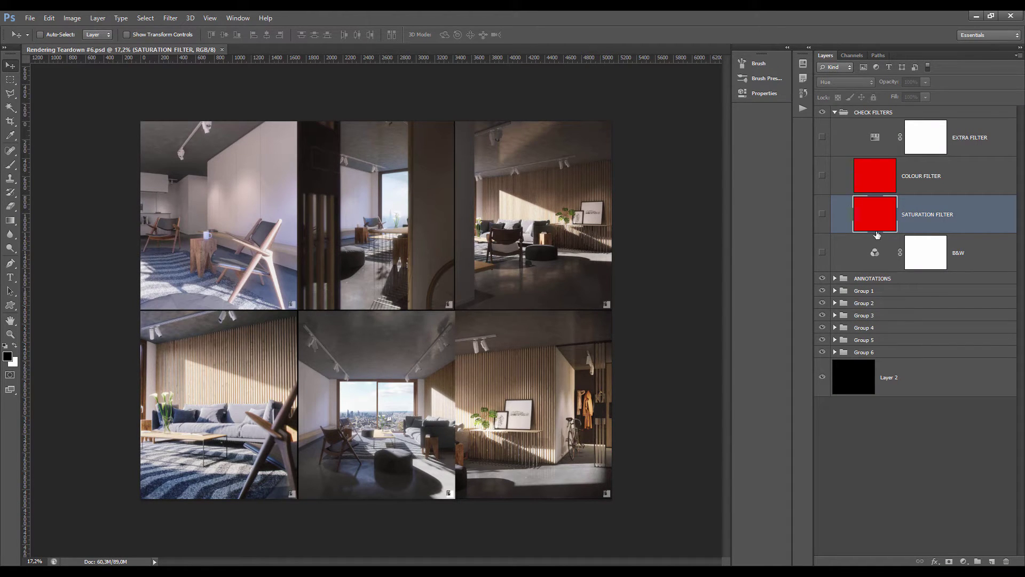
Show the B&W check filter over all six renderings and expand Group 1.
{"action": "left_click", "coordinate": [820, 254]}
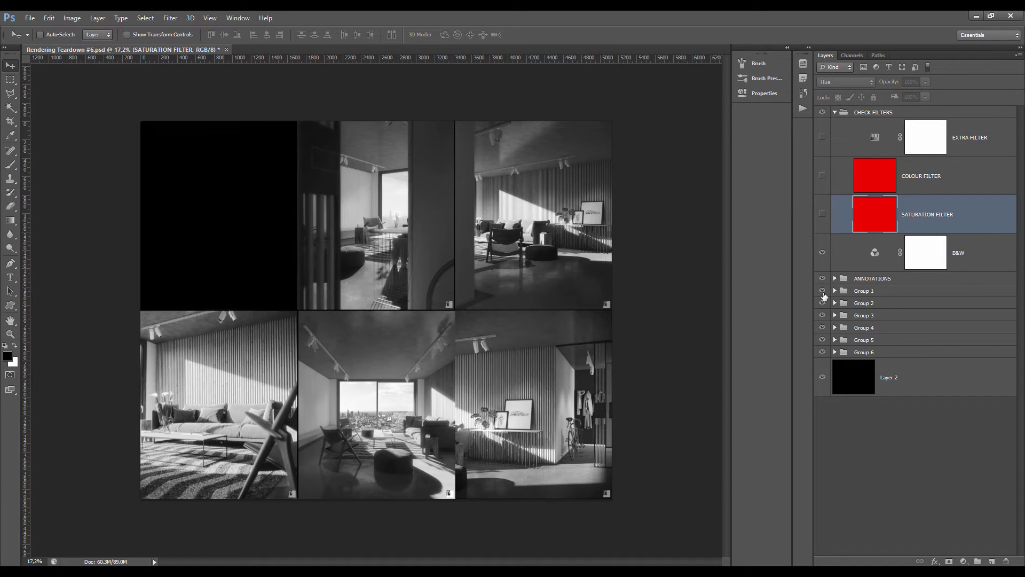
{"action": "left_click", "coordinate": [834, 293]}
{"action": "left_click", "coordinate": [835, 291]}
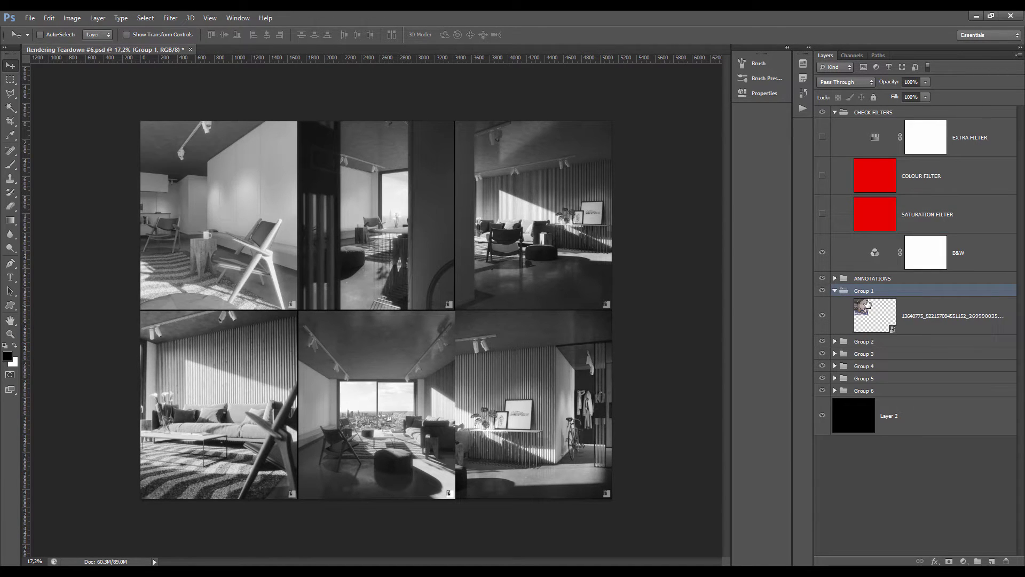
Add a Levels adjustment above the image inside Group 1 and set its midtones to 0.84.
{"action": "left_click", "coordinate": [867, 307]}
{"action": "left_click", "coordinate": [964, 561]}
{"action": "left_click", "coordinate": [944, 379]}
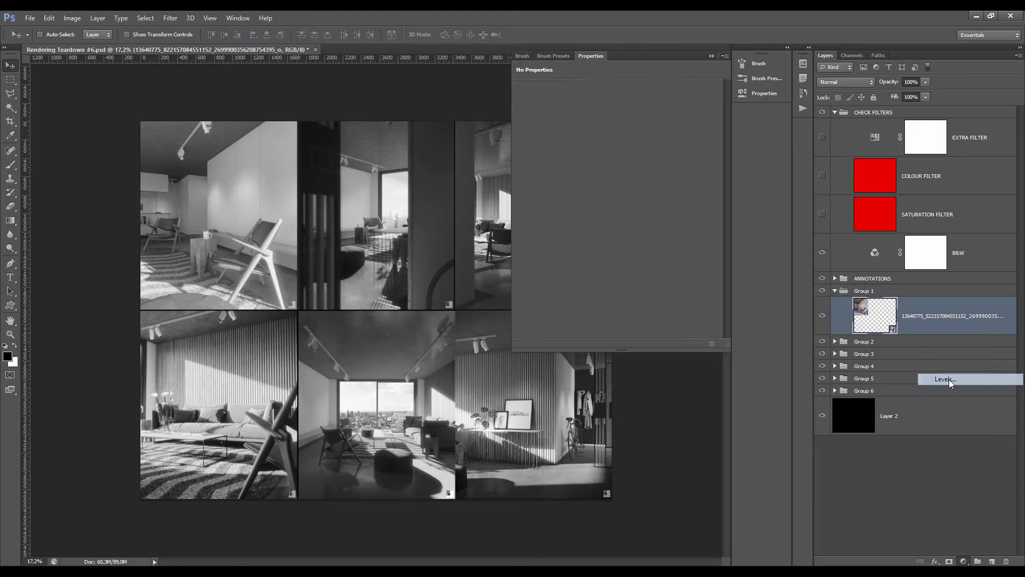
{"action": "left_click_drag", "start_coordinate": [624, 165], "coordinate": [632, 164]}
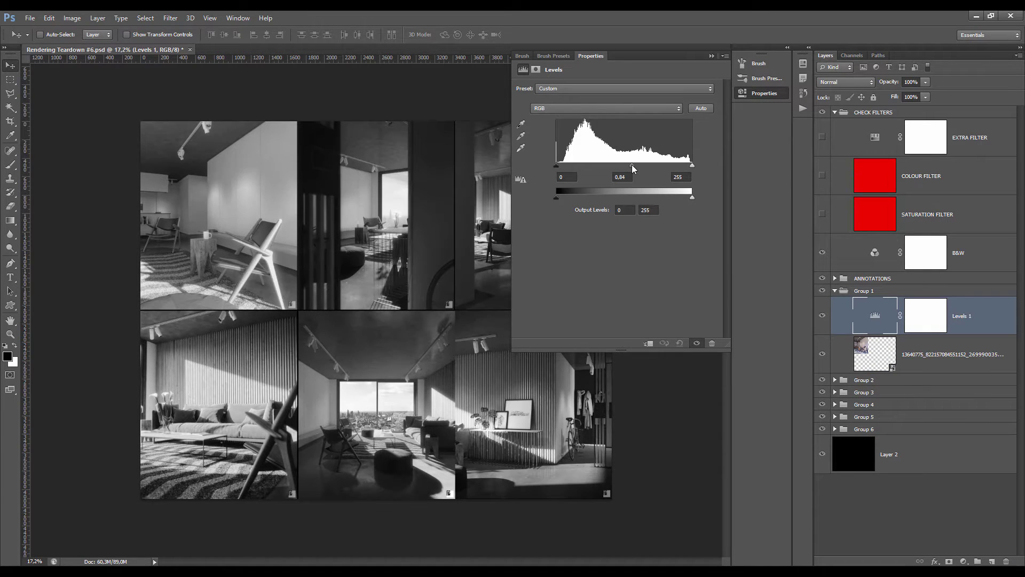
Place the Levels adjustment above Group 1 as a clipping layer, with black input 9 and midtones 0.80.
{"action": "left_click_drag", "start_coordinate": [870, 306], "coordinate": [881, 283]}
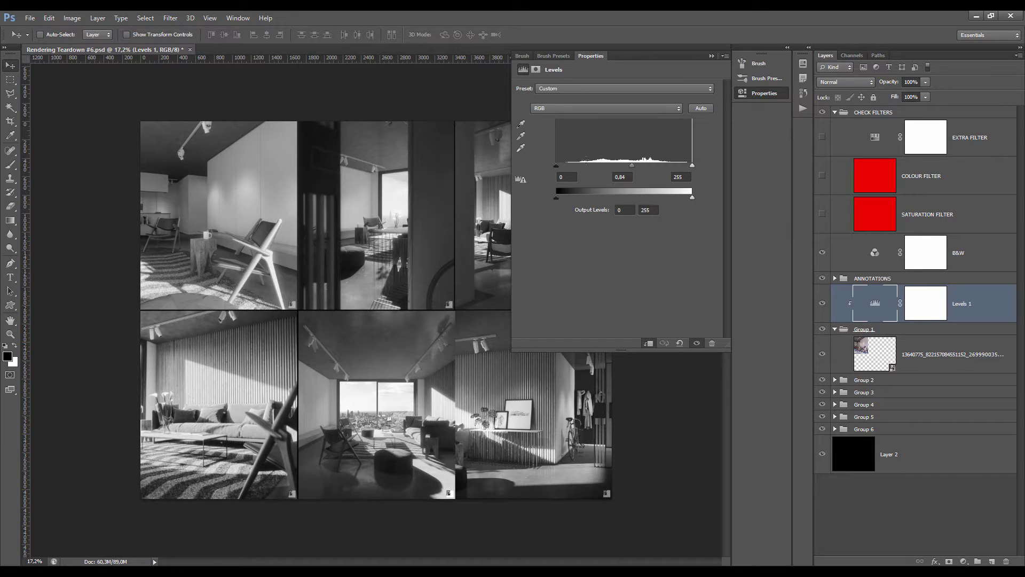
{"action": "left_click_drag", "start_coordinate": [634, 165], "coordinate": [634, 170]}
{"action": "left_click_drag", "start_coordinate": [560, 169], "coordinate": [561, 168]}
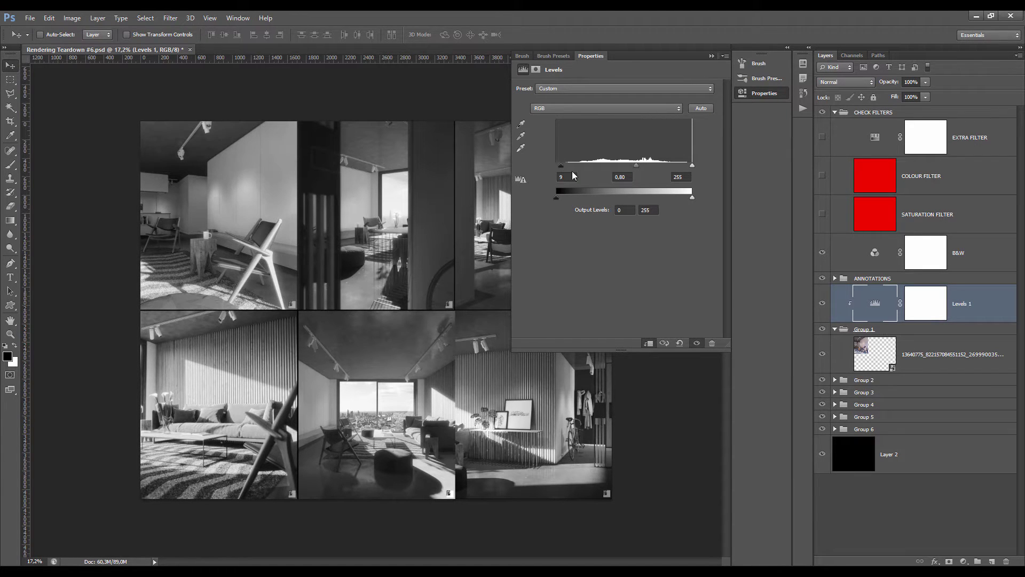
{"action": "left_click", "coordinate": [711, 56]}
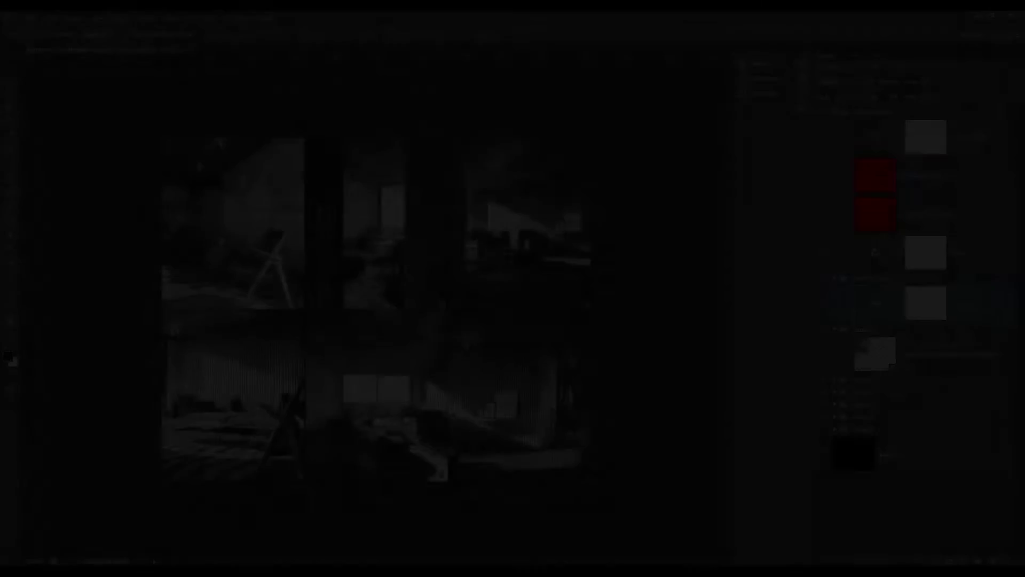
Hide the B&W check filter to return the renderings to colour.
{"action": "scroll", "coordinate": [295, 252], "scroll_direction": "down", "scroll_amount": 2}
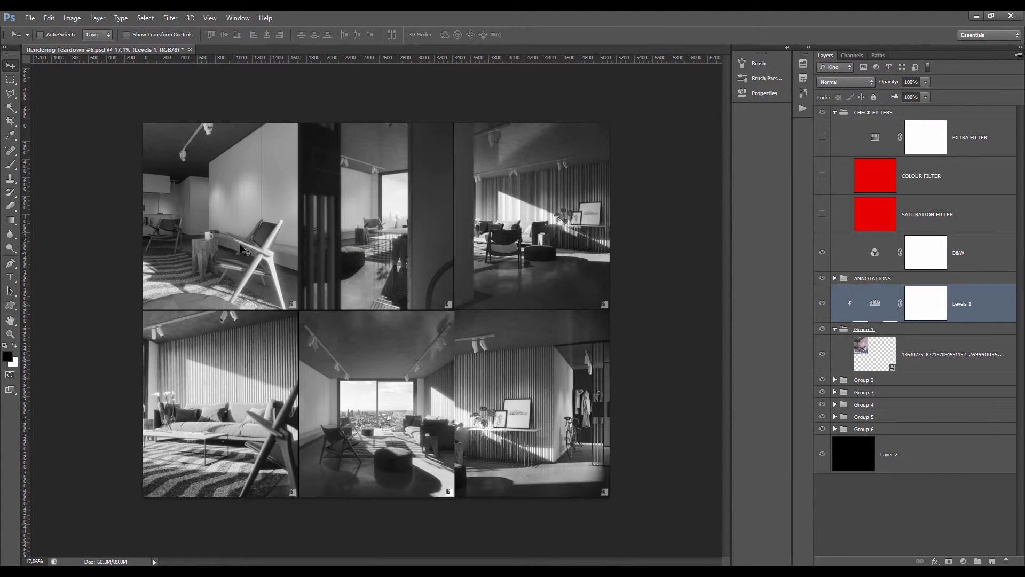
{"action": "left_click", "coordinate": [822, 253]}
{"action": "scroll", "coordinate": [403, 352], "scroll_direction": "down", "scroll_amount": 1}
Examine the living room rendering with the large window in the middle of the collage's lower row.
{"action": "scroll", "coordinate": [403, 352], "scroll_direction": "up", "scroll_amount": 3}
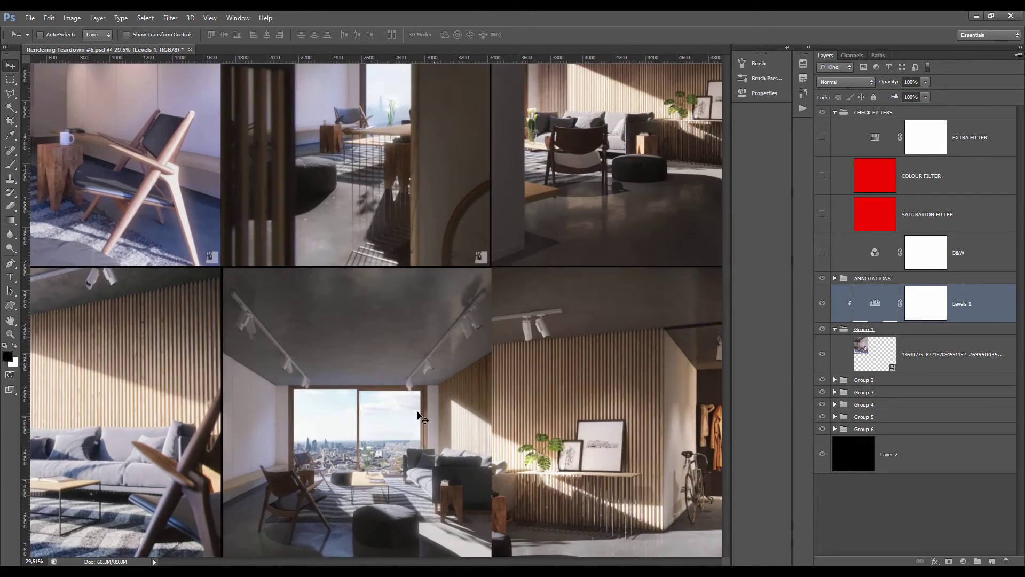
{"action": "scroll", "coordinate": [419, 420], "scroll_direction": "up", "scroll_amount": 3}
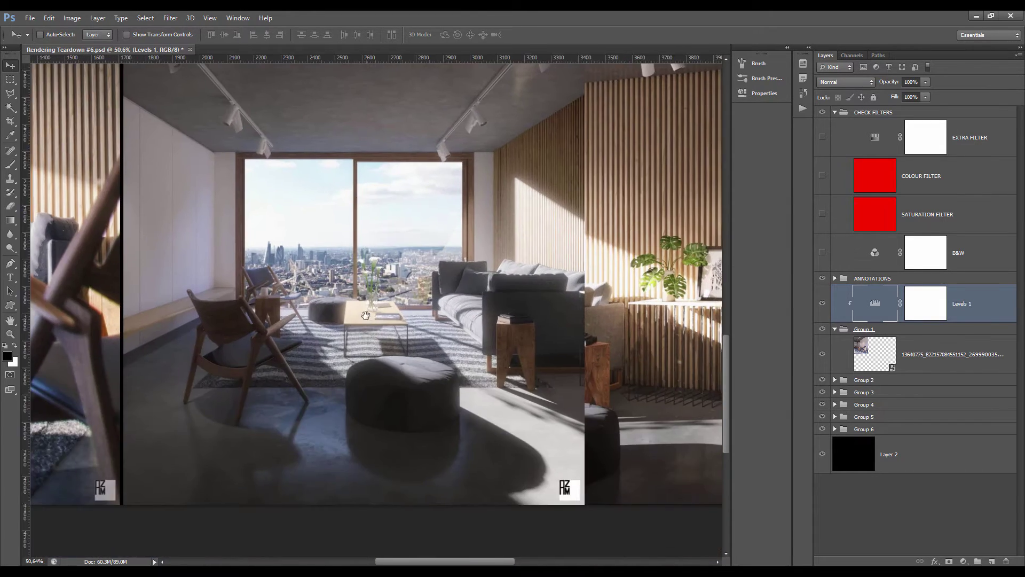
{"action": "left_click_drag", "start_coordinate": [364, 288], "coordinate": [370, 403]}
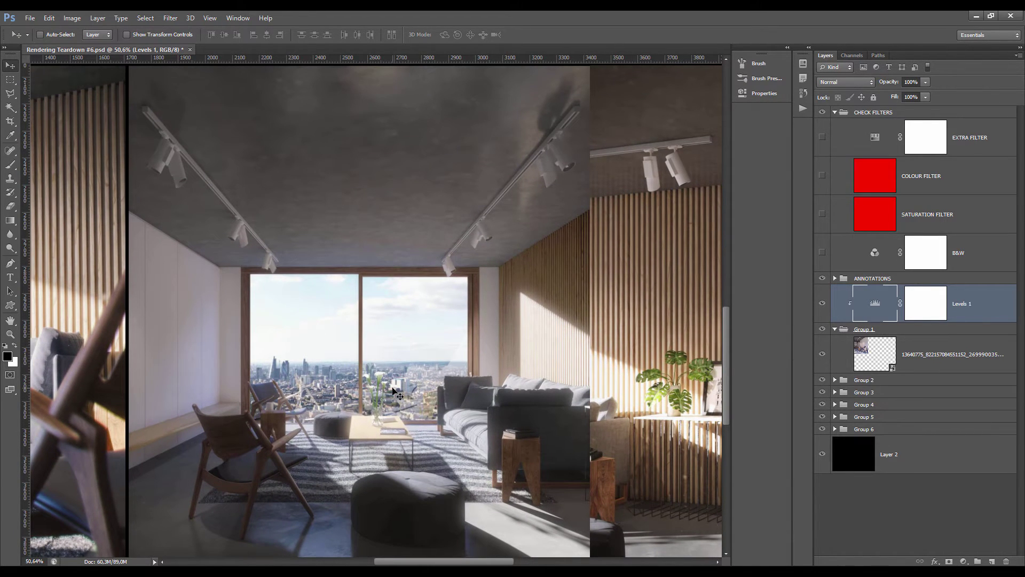
{"action": "scroll", "coordinate": [344, 335], "scroll_direction": "down", "scroll_amount": 2}
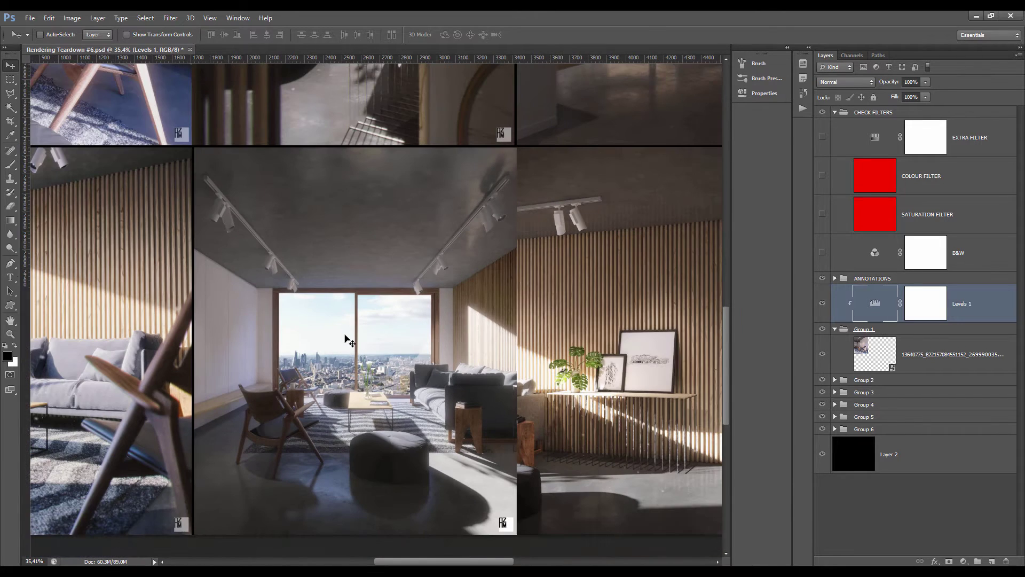
{"action": "left_click_drag", "start_coordinate": [315, 181], "coordinate": [374, 353]}
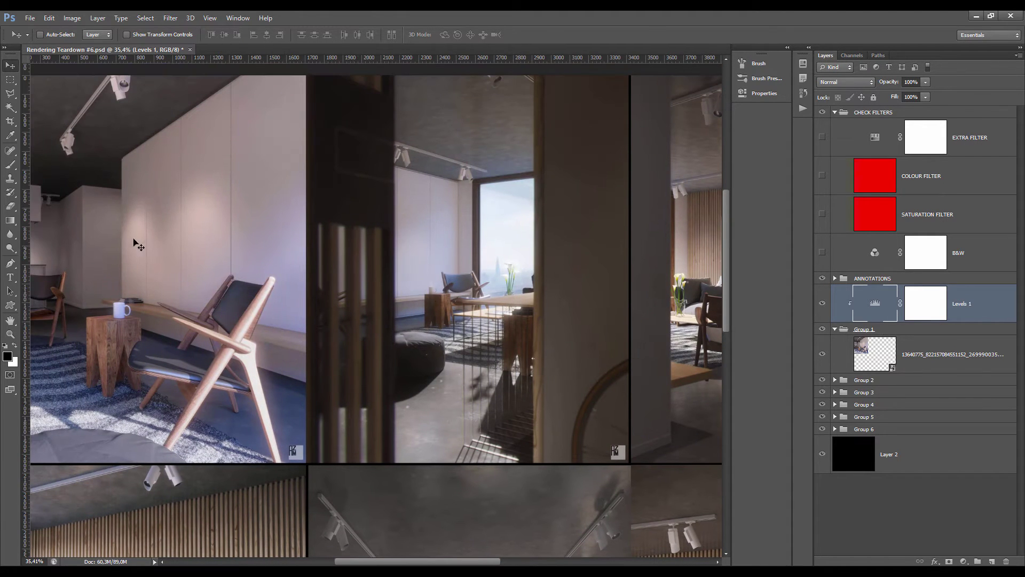
Examine the collage's first rendering at several zoom levels, including its armchairs, wooden side table and rug.
{"action": "left_click_drag", "start_coordinate": [220, 222], "coordinate": [312, 284]}
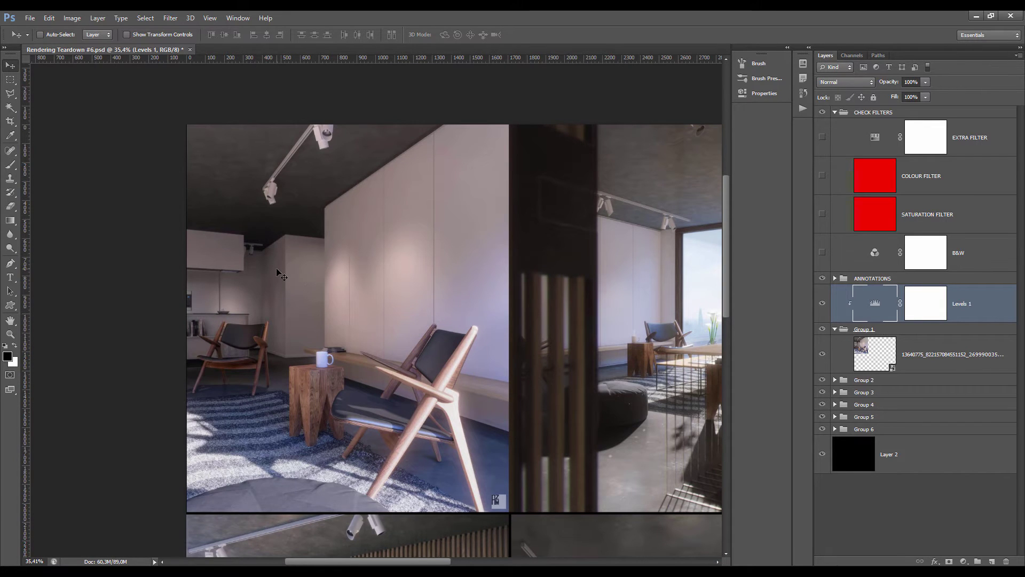
{"action": "scroll", "coordinate": [279, 273], "scroll_direction": "down", "scroll_amount": 2}
{"action": "scroll", "coordinate": [302, 286], "scroll_direction": "up", "scroll_amount": 3}
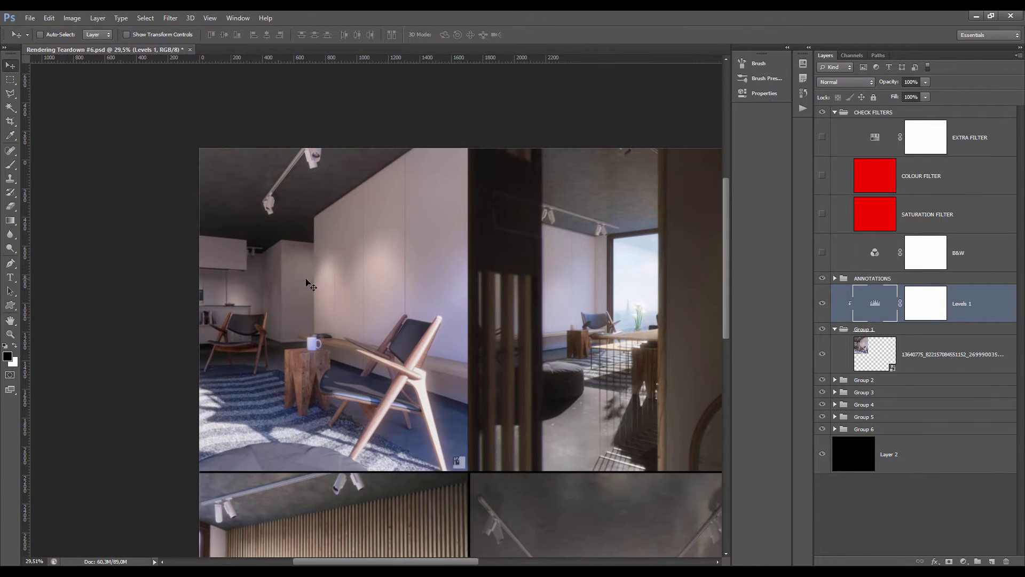
{"action": "scroll", "coordinate": [321, 259], "scroll_direction": "down", "scroll_amount": 3}
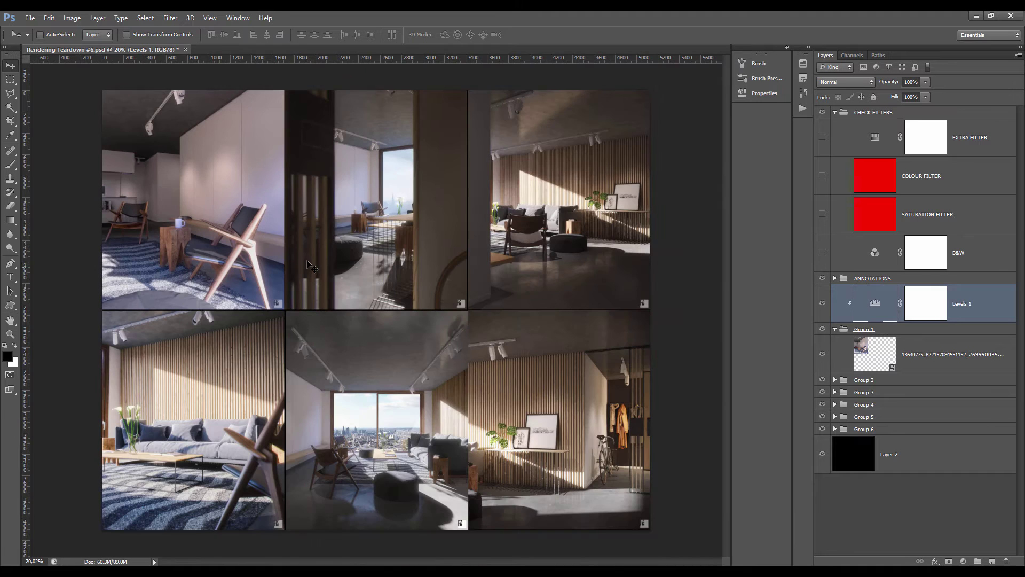
{"action": "scroll", "coordinate": [247, 244], "scroll_direction": "up", "scroll_amount": 2}
{"action": "left_click_drag", "start_coordinate": [247, 244], "coordinate": [257, 252]}
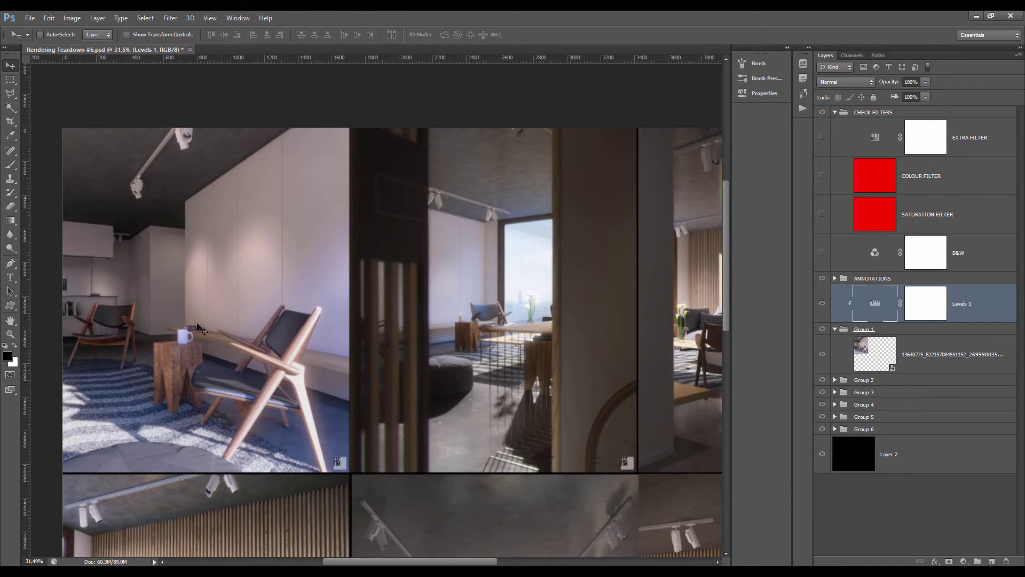
{"action": "scroll", "coordinate": [220, 318], "scroll_direction": "up", "scroll_amount": 3}
{"action": "scroll", "coordinate": [189, 300], "scroll_direction": "up", "scroll_amount": 1}
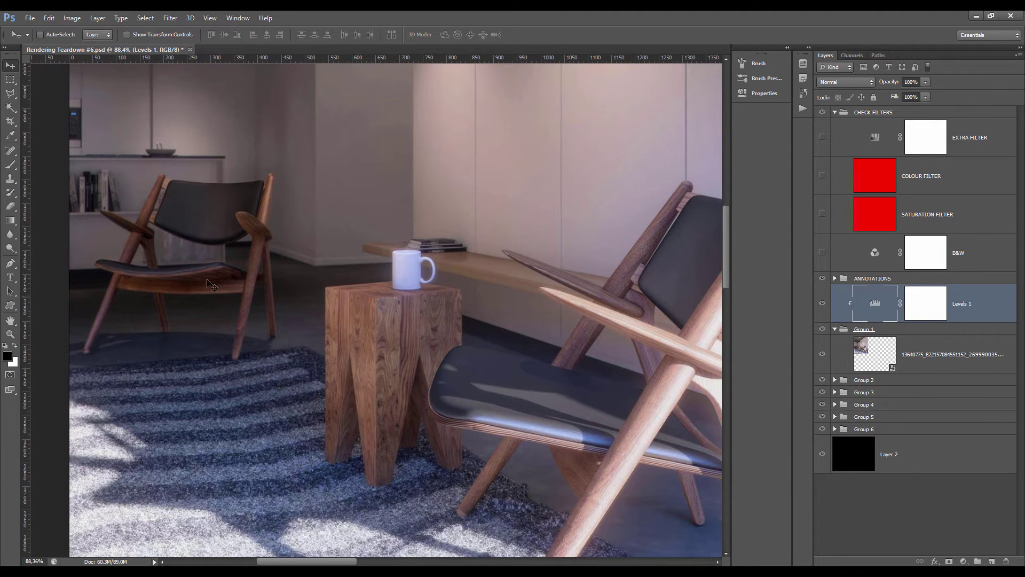
{"action": "scroll", "coordinate": [184, 321], "scroll_direction": "down", "scroll_amount": 4}
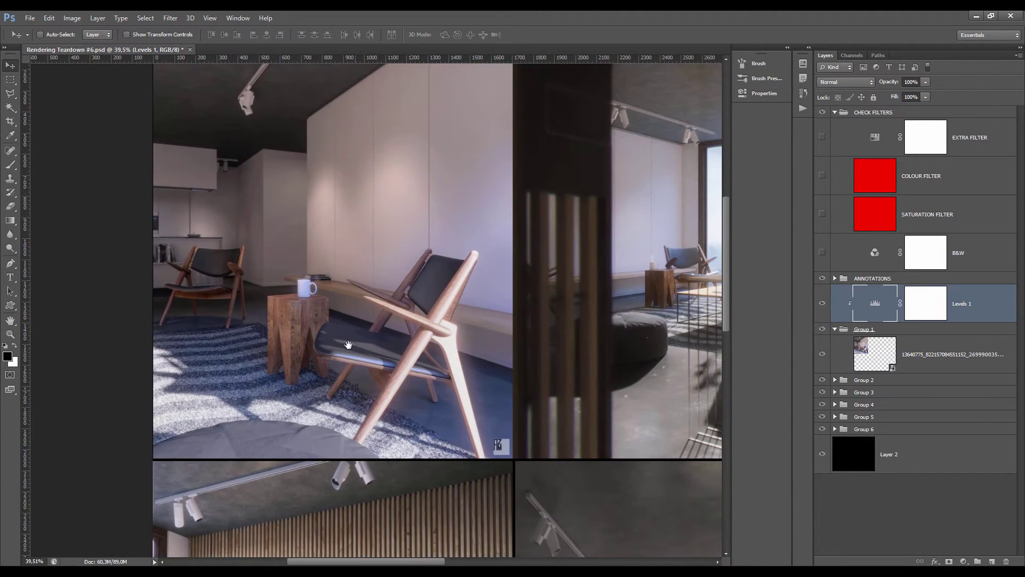
Inspect the rug, chair legs and floor shadows in the first two renderings of the collage's lower row.
{"action": "scroll", "coordinate": [331, 203], "scroll_direction": "down", "scroll_amount": 5}
{"action": "key", "text": "ctrl+r"}
{"action": "scroll", "coordinate": [331, 203], "scroll_direction": "up", "scroll_amount": 3}
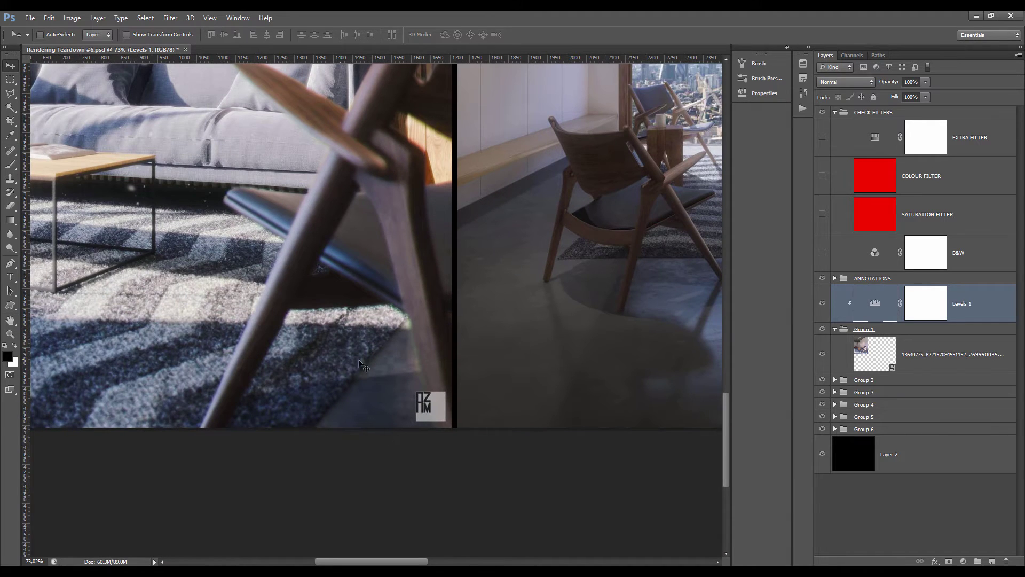
{"action": "scroll", "coordinate": [605, 295], "scroll_direction": "up", "scroll_amount": 2}
{"action": "scroll", "coordinate": [605, 295], "scroll_direction": "up", "scroll_amount": 1}
{"action": "left_click_drag", "start_coordinate": [606, 296], "coordinate": [450, 293]}
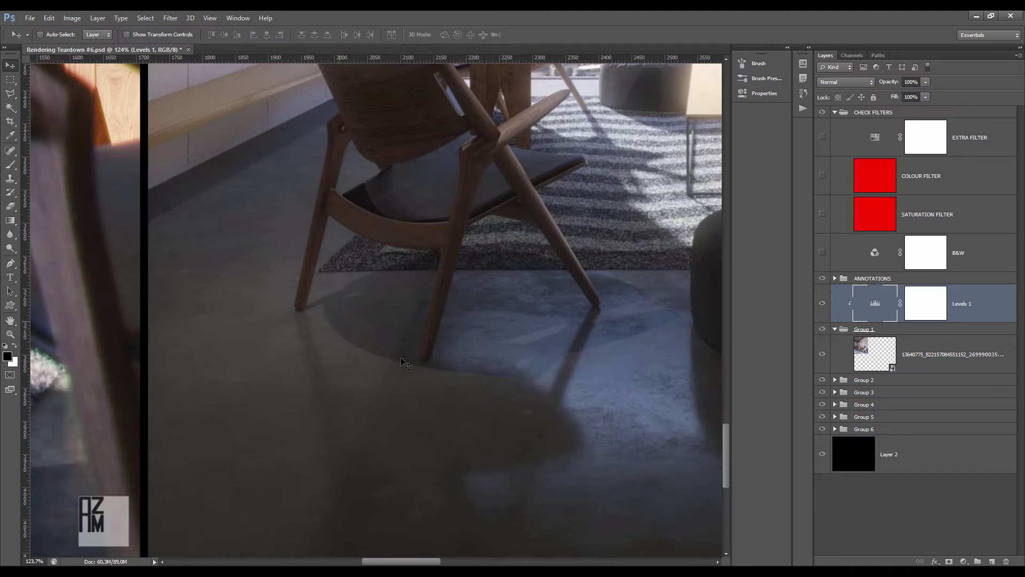
{"action": "scroll", "coordinate": [449, 328], "scroll_direction": "down", "scroll_amount": 6}
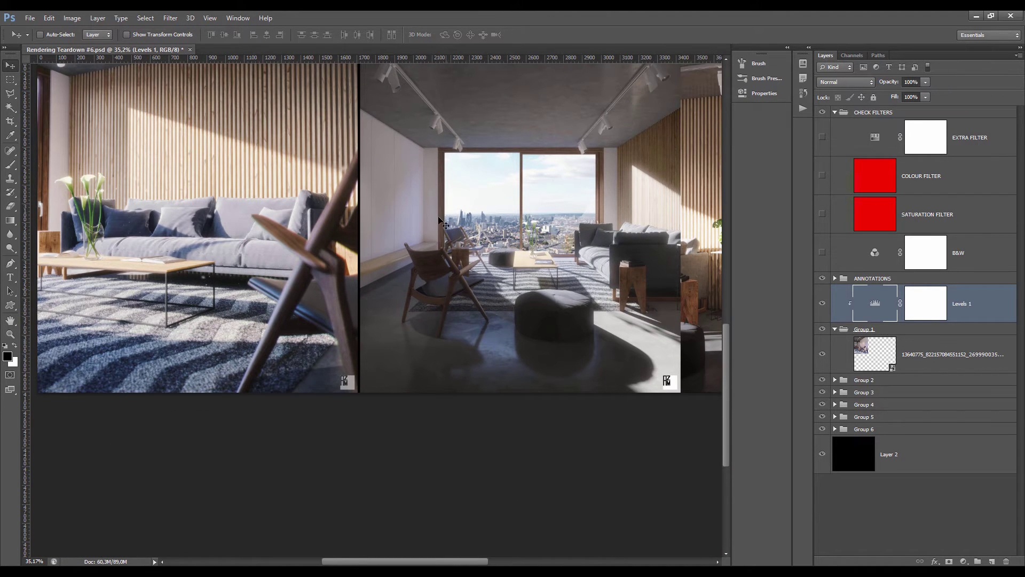
Inspect the ceiling track spotlights in the large-window rendering and compare them with the rest of the collage.
{"action": "scroll", "coordinate": [398, 83], "scroll_direction": "up", "scroll_amount": 5}
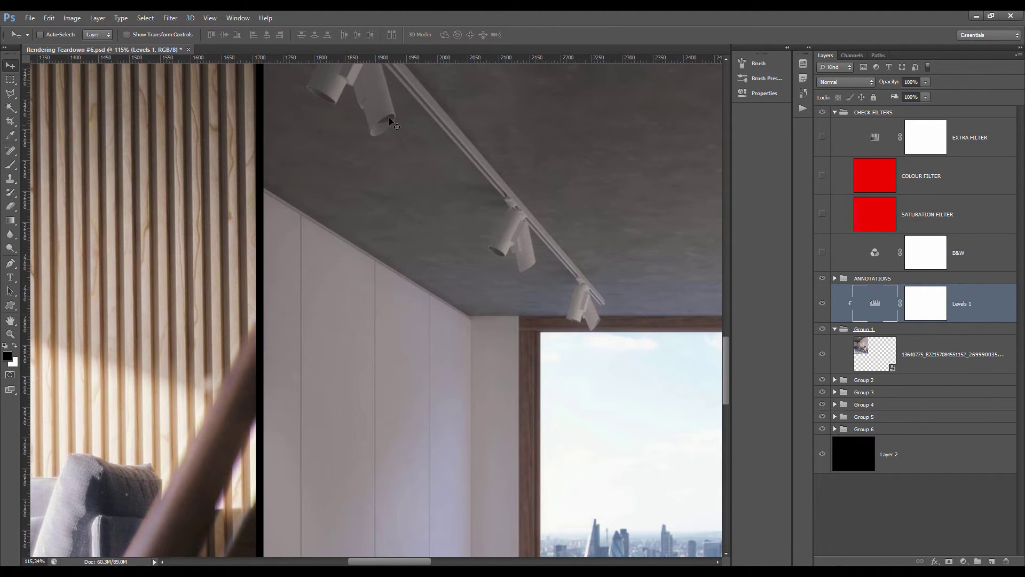
{"action": "scroll", "coordinate": [483, 241], "scroll_direction": "down", "scroll_amount": 3}
{"action": "scroll", "coordinate": [483, 241], "scroll_direction": "down", "scroll_amount": 1}
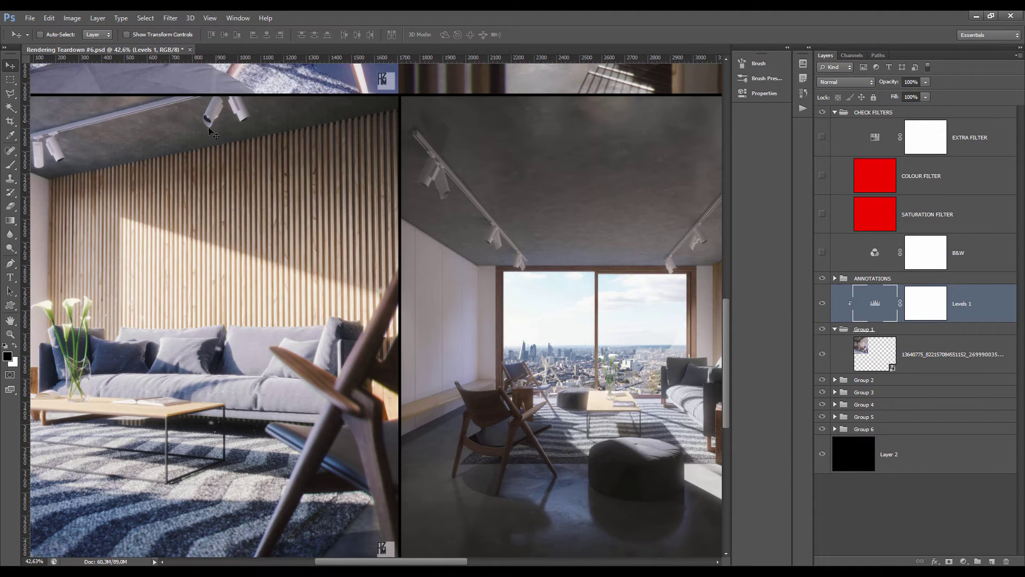
{"action": "scroll", "coordinate": [255, 203], "scroll_direction": "down", "scroll_amount": 3}
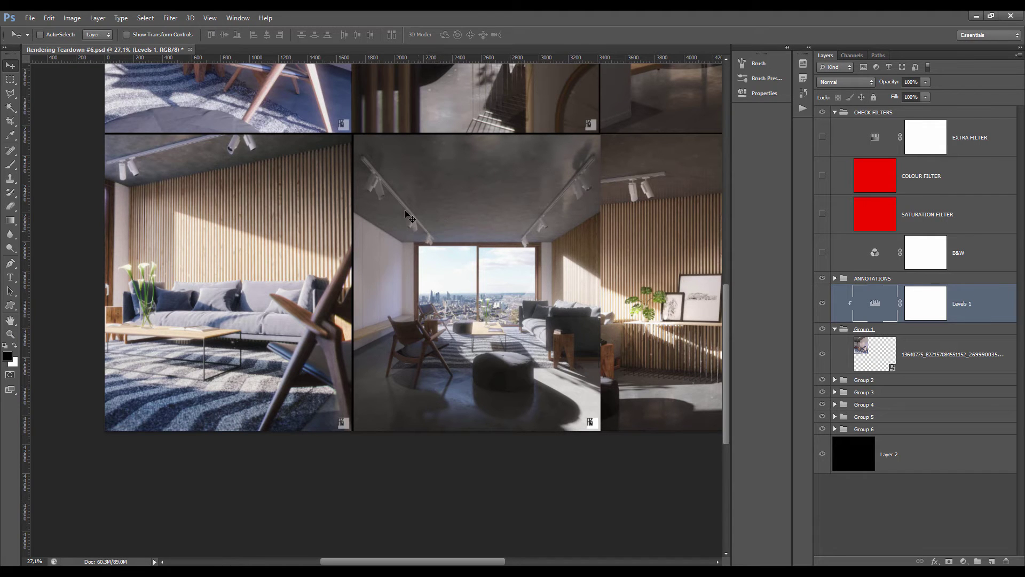
{"action": "scroll", "coordinate": [374, 171], "scroll_direction": "up", "scroll_amount": 8}
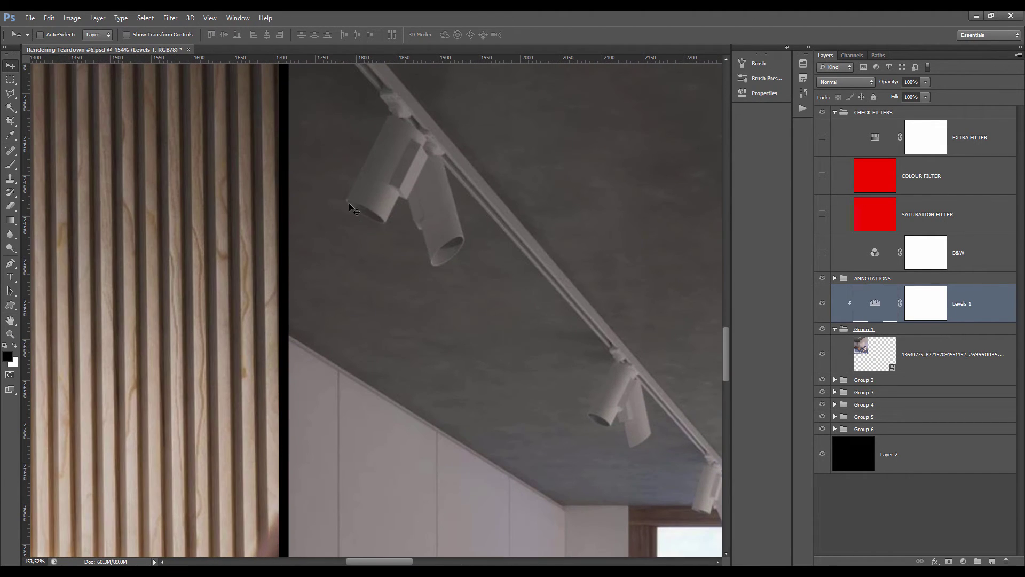
{"action": "scroll", "coordinate": [365, 227], "scroll_direction": "down", "scroll_amount": 6}
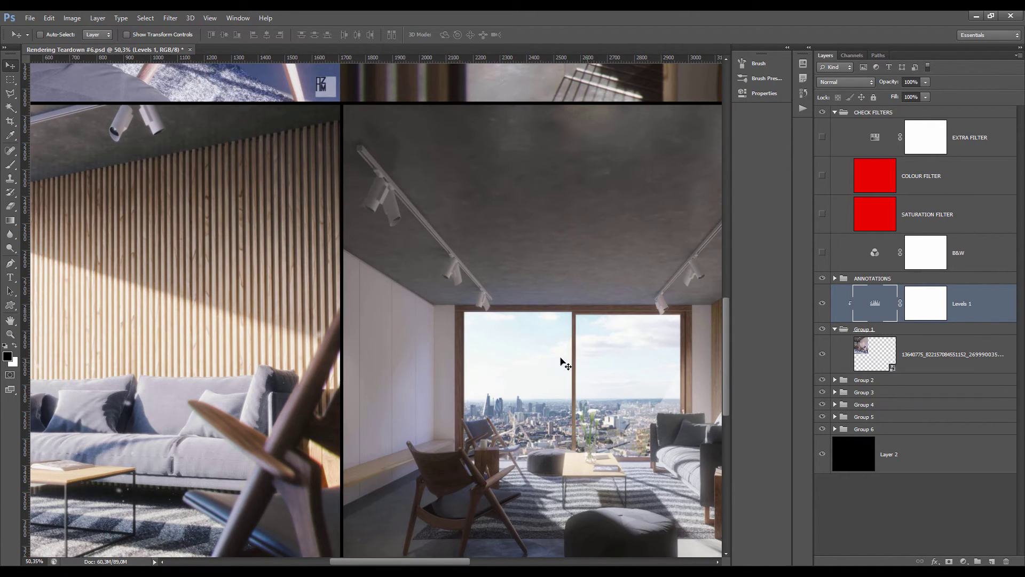
{"action": "scroll", "coordinate": [528, 334], "scroll_direction": "up", "scroll_amount": 4}
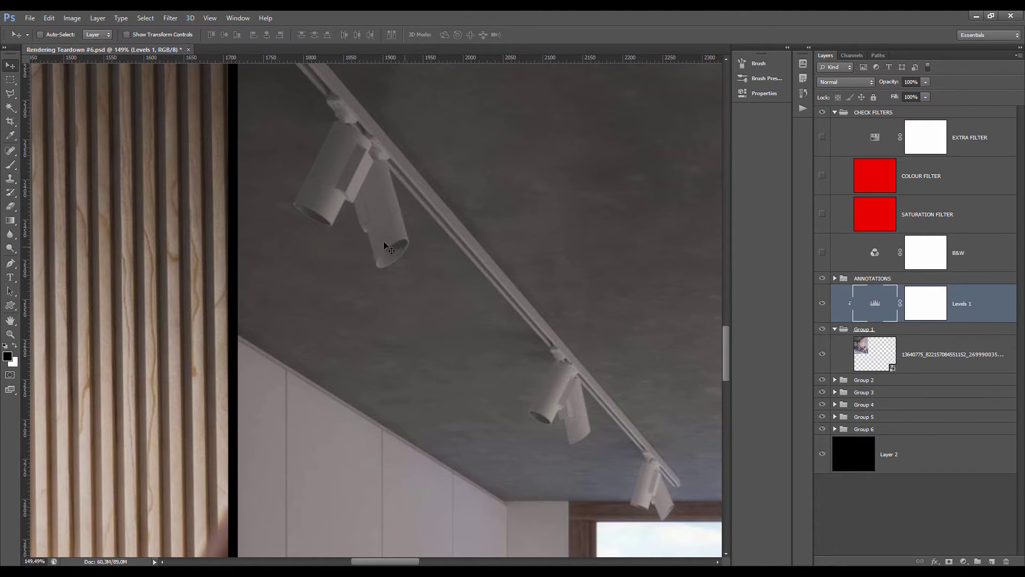
{"action": "scroll", "coordinate": [396, 251], "scroll_direction": "down", "scroll_amount": 5}
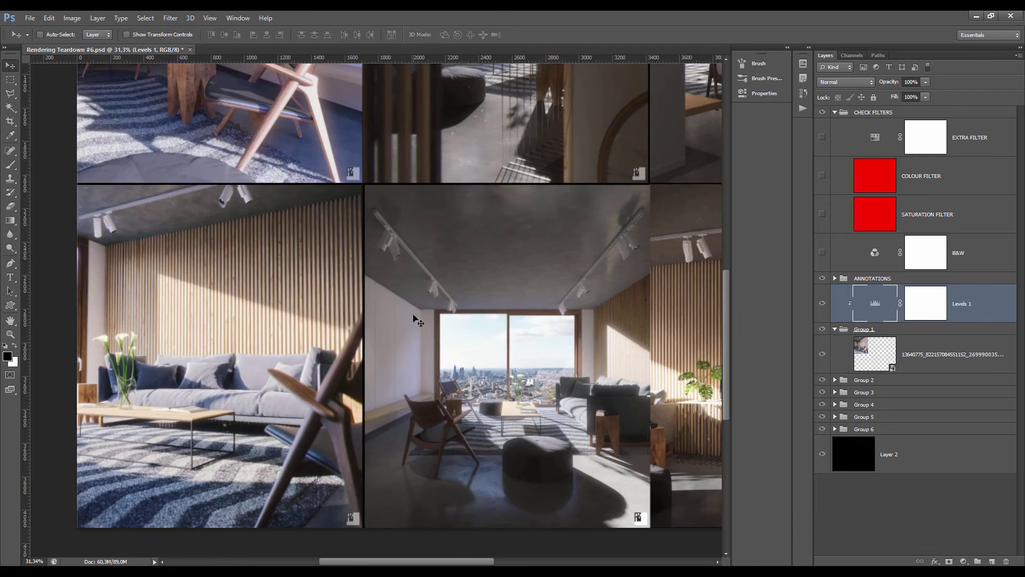
{"action": "scroll", "coordinate": [418, 322], "scroll_direction": "down", "scroll_amount": 2}
{"action": "scroll", "coordinate": [425, 289], "scroll_direction": "down", "scroll_amount": 1}
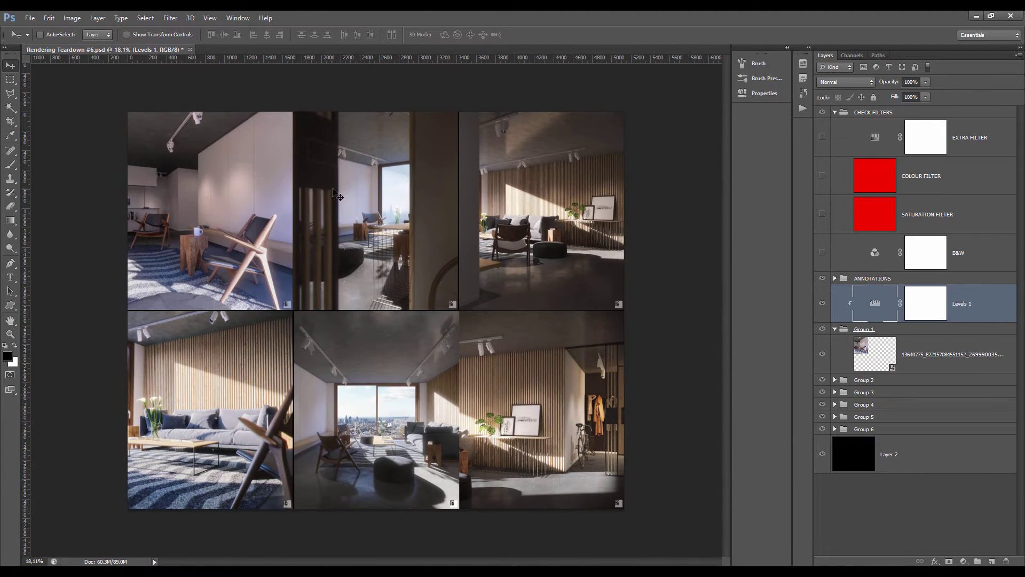
{"action": "scroll", "coordinate": [274, 419], "scroll_direction": "up", "scroll_amount": 5}
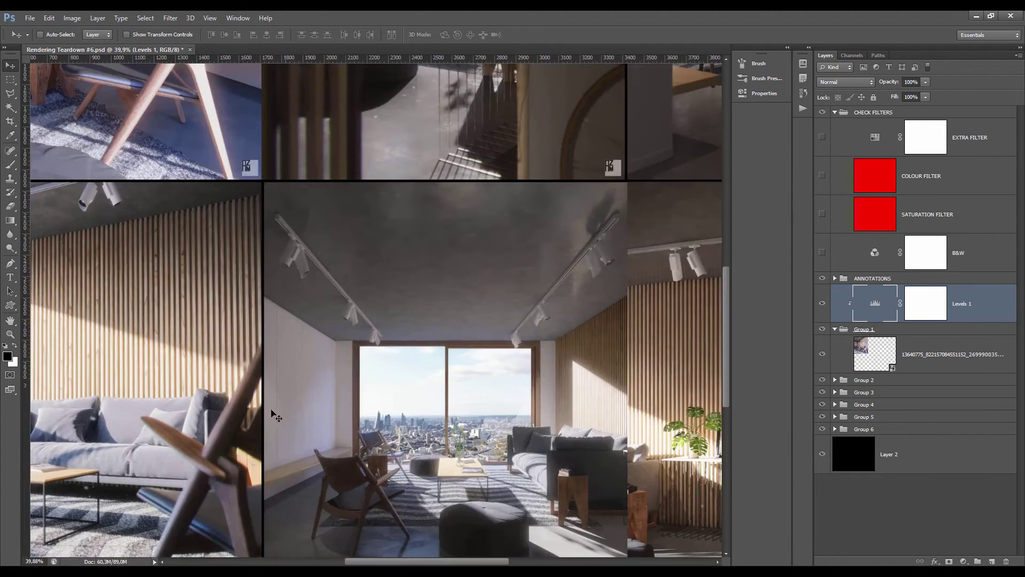
Show the B&W check filter and examine the tonal values of the window rendering and the rest of the collage.
{"action": "left_click", "coordinate": [822, 252]}
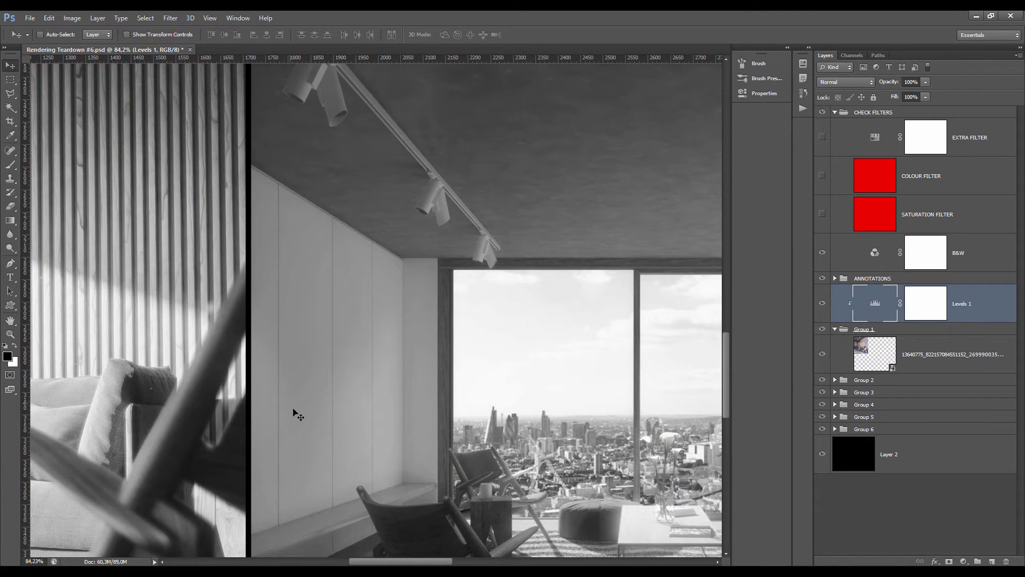
{"action": "scroll", "coordinate": [406, 331], "scroll_direction": "down", "scroll_amount": 3}
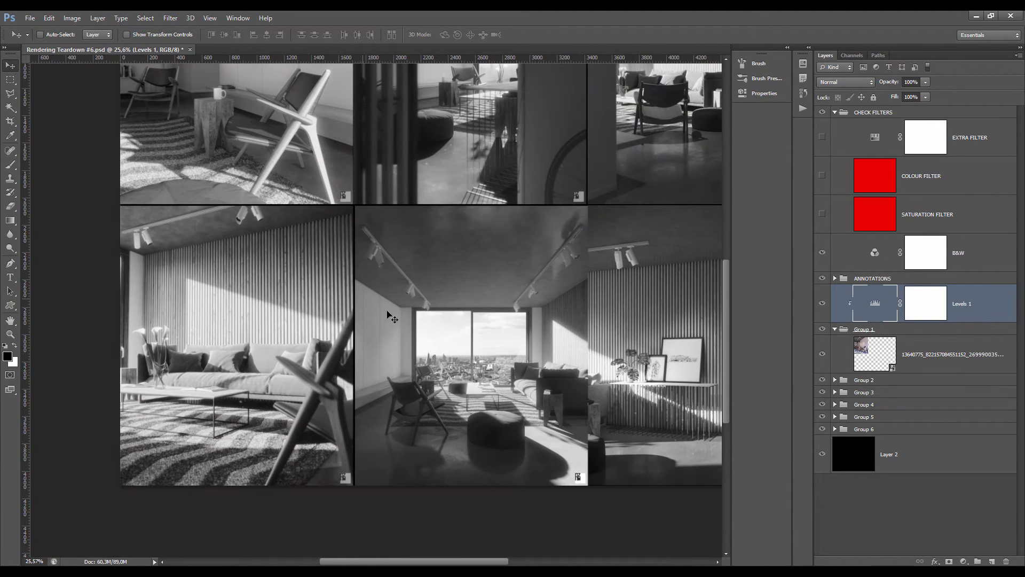
{"action": "scroll", "coordinate": [242, 238], "scroll_direction": "up", "scroll_amount": 2}
{"action": "scroll", "coordinate": [301, 299], "scroll_direction": "up", "scroll_amount": 3}
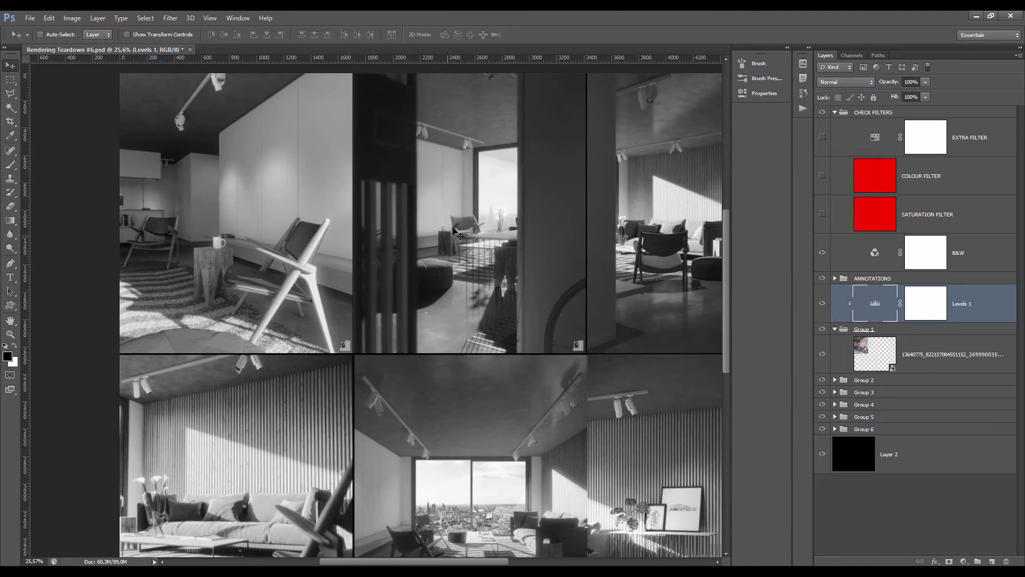
{"action": "left_click_drag", "start_coordinate": [430, 255], "coordinate": [424, 260]}
{"action": "scroll", "coordinate": [302, 261], "scroll_direction": "down", "scroll_amount": 3}
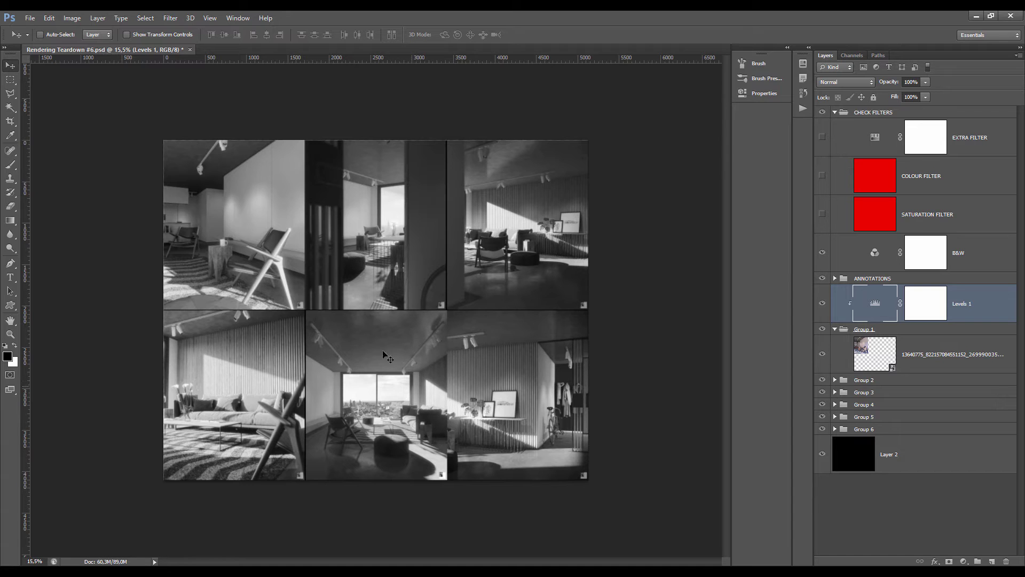
Inspect the greyscale tones of the slatted-wall rendering with the framed pictures, bicycle and hanging coats, and compare it with the whole collage.
{"action": "scroll", "coordinate": [543, 399], "scroll_direction": "up", "scroll_amount": 5}
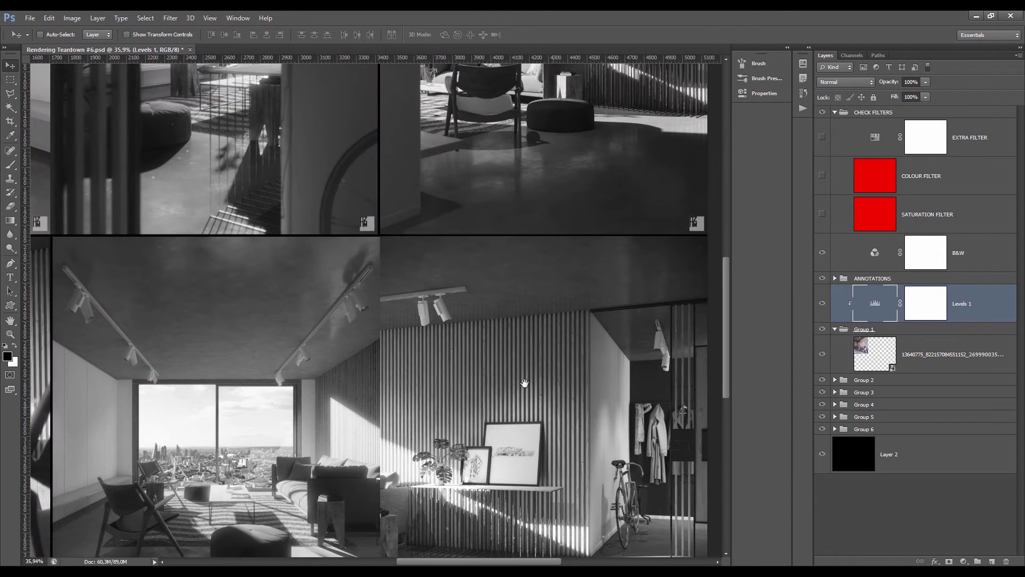
{"action": "scroll", "coordinate": [543, 398], "scroll_direction": "up", "scroll_amount": 3}
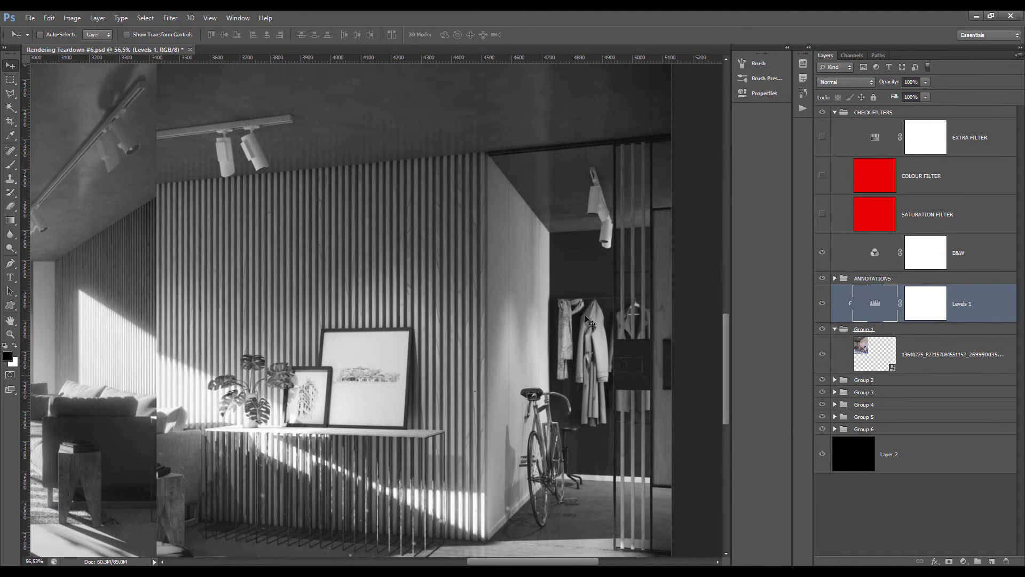
{"action": "scroll", "coordinate": [576, 346], "scroll_direction": "down", "scroll_amount": 1}
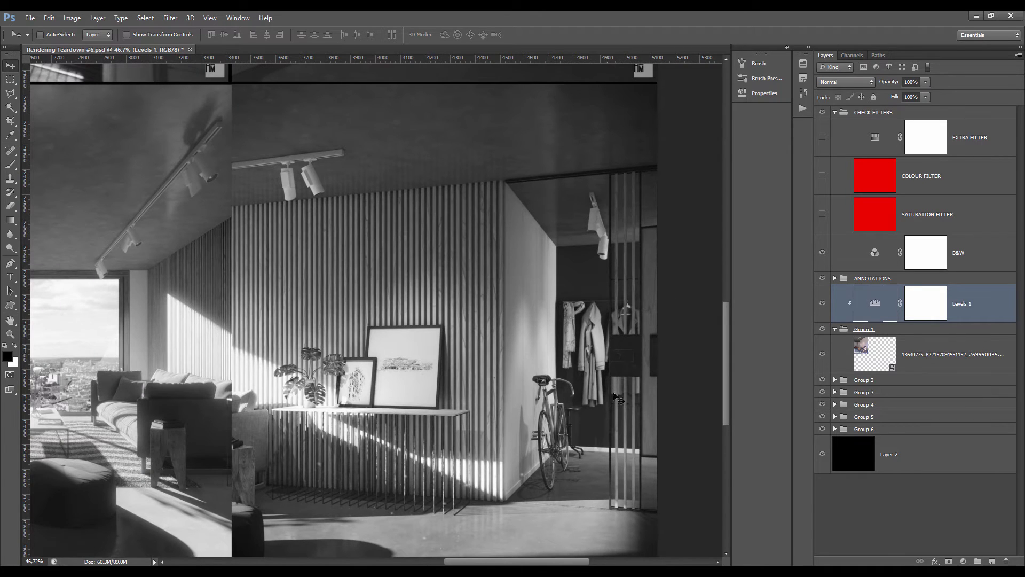
{"action": "scroll", "coordinate": [627, 300], "scroll_direction": "up", "scroll_amount": 3}
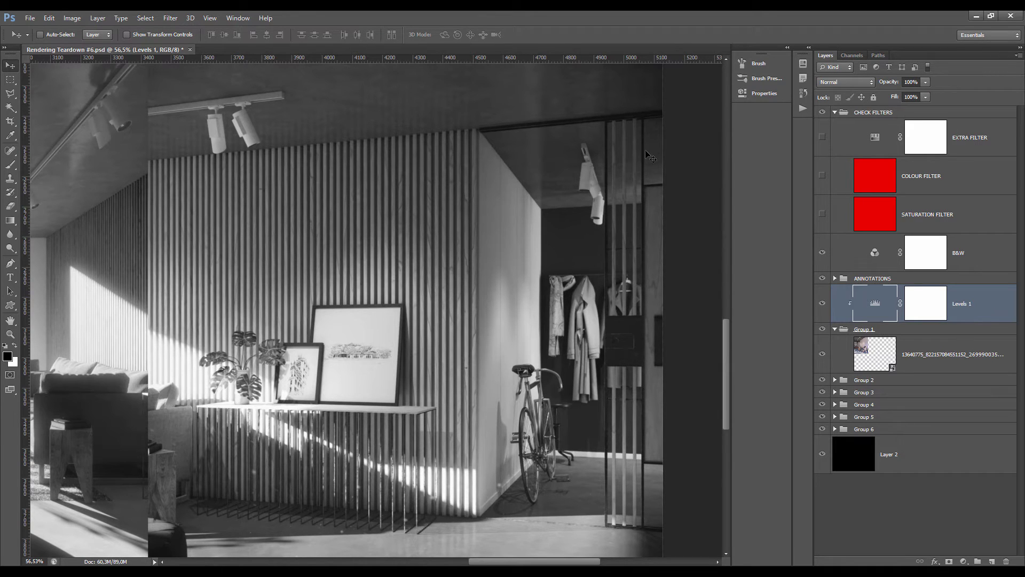
{"action": "scroll", "coordinate": [603, 272], "scroll_direction": "down", "scroll_amount": 3}
{"action": "scroll", "coordinate": [460, 383], "scroll_direction": "up", "scroll_amount": 5}
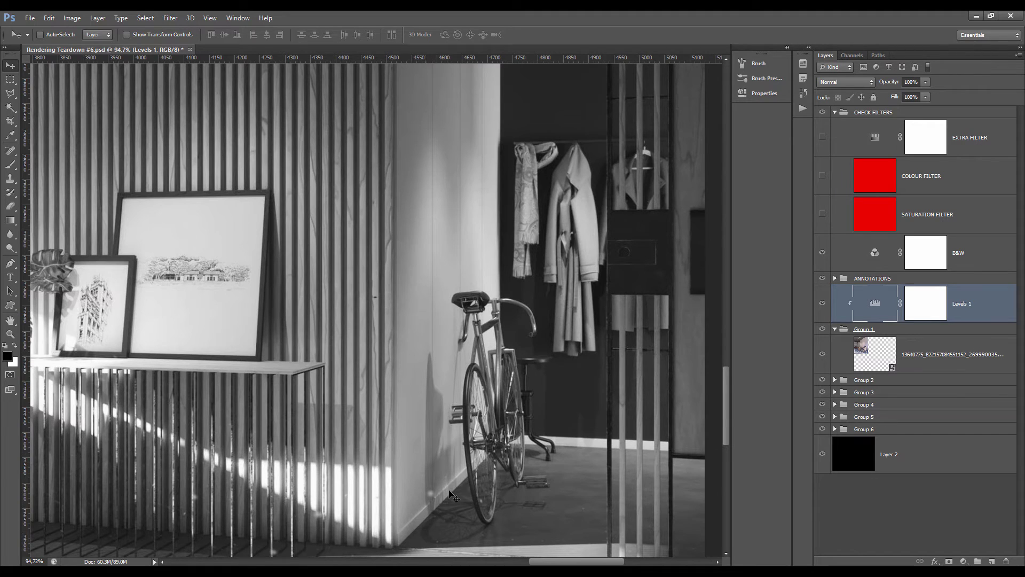
{"action": "scroll", "coordinate": [469, 342], "scroll_direction": "down", "scroll_amount": 1}
{"action": "scroll", "coordinate": [521, 221], "scroll_direction": "down", "scroll_amount": 4}
{"action": "scroll", "coordinate": [393, 321], "scroll_direction": "up", "scroll_amount": 4}
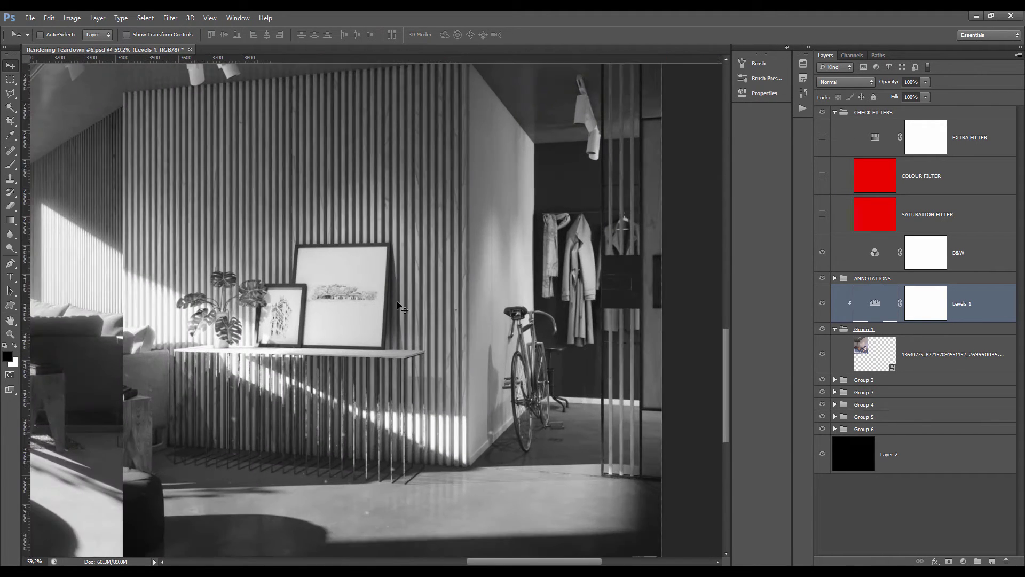
{"action": "scroll", "coordinate": [395, 321], "scroll_direction": "down", "scroll_amount": 8}
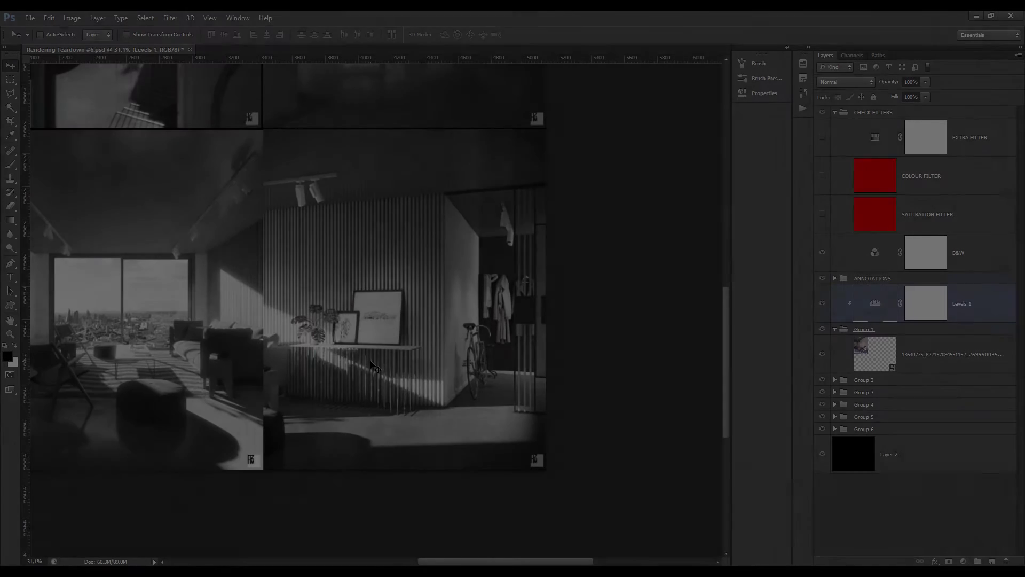
{"action": "scroll", "coordinate": [385, 303], "scroll_direction": "down", "scroll_amount": 3}
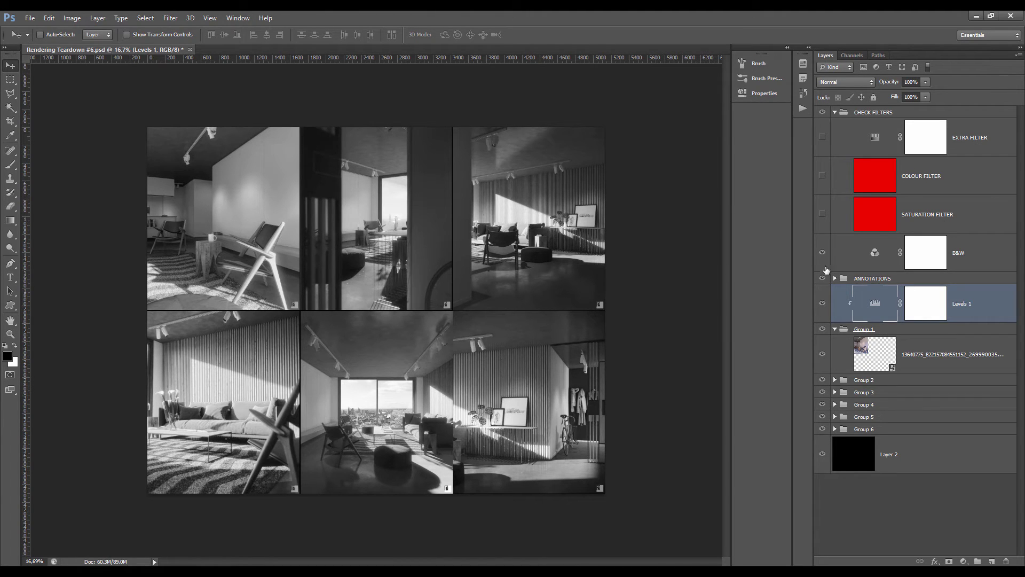
Replace the B&W check with the saturation, colour and extra filters and examine the saturation around the hanging coats.
{"action": "left_click", "coordinate": [822, 252]}
{"action": "left_click_drag", "start_coordinate": [822, 213], "coordinate": [822, 136]}
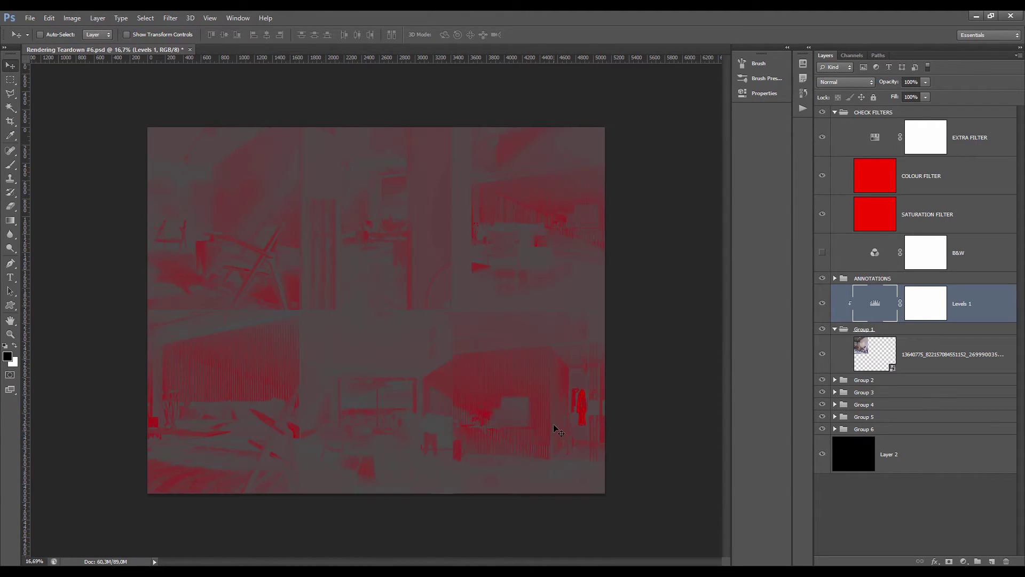
{"action": "scroll", "coordinate": [555, 429], "scroll_direction": "up", "scroll_amount": 3}
{"action": "scroll", "coordinate": [552, 424], "scroll_direction": "down", "scroll_amount": 3}
{"action": "scroll", "coordinate": [547, 405], "scroll_direction": "up", "scroll_amount": 6}
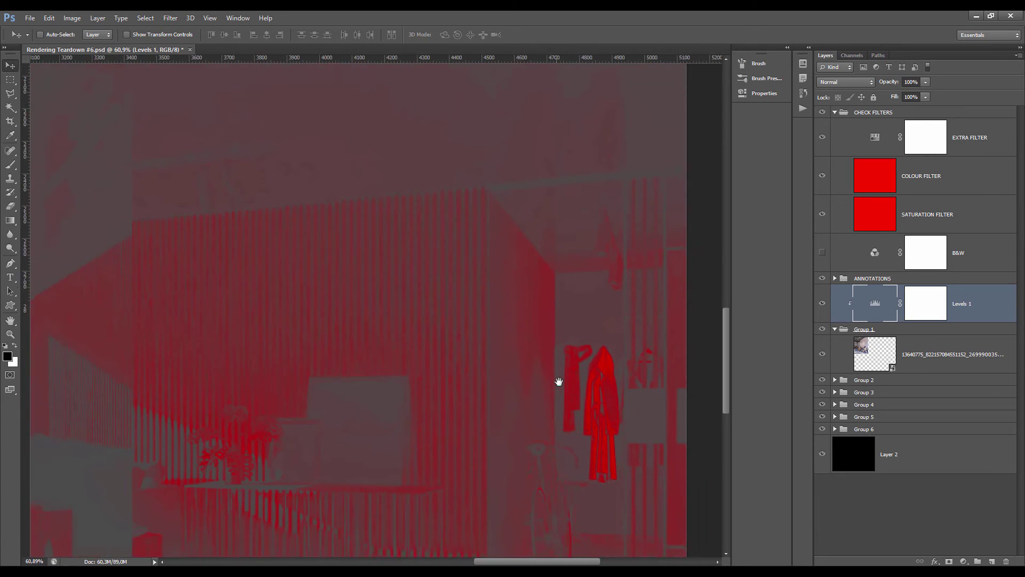
{"action": "left_click_drag", "start_coordinate": [559, 381], "coordinate": [541, 365]}
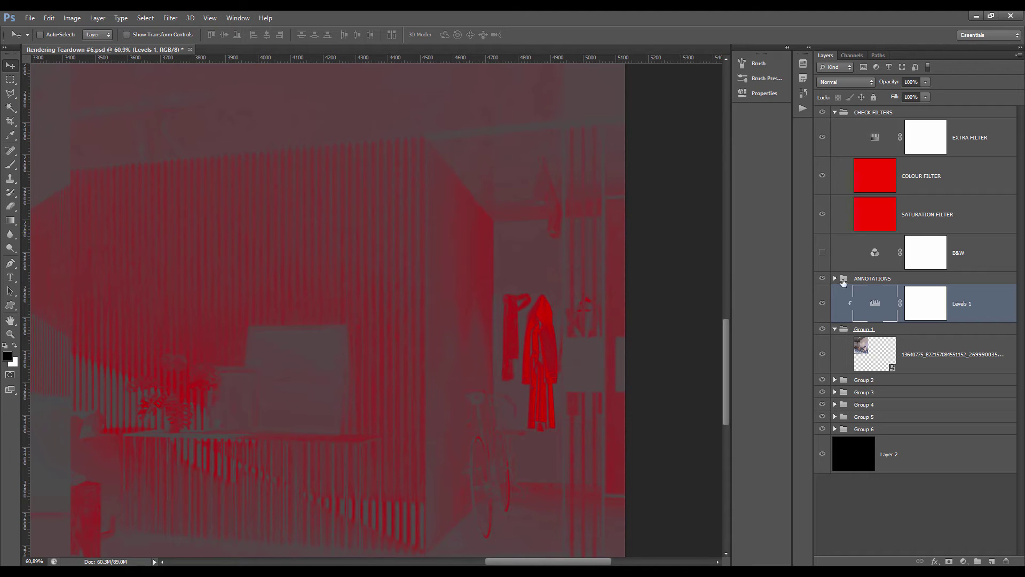
Hide the three colour check filters and inspect the entrance area's spotlights, coats and bicycle in full colour.
{"action": "left_click_drag", "start_coordinate": [822, 214], "coordinate": [822, 137]}
{"action": "scroll", "coordinate": [577, 219], "scroll_direction": "up", "scroll_amount": 1}
{"action": "scroll", "coordinate": [574, 218], "scroll_direction": "up", "scroll_amount": 2}
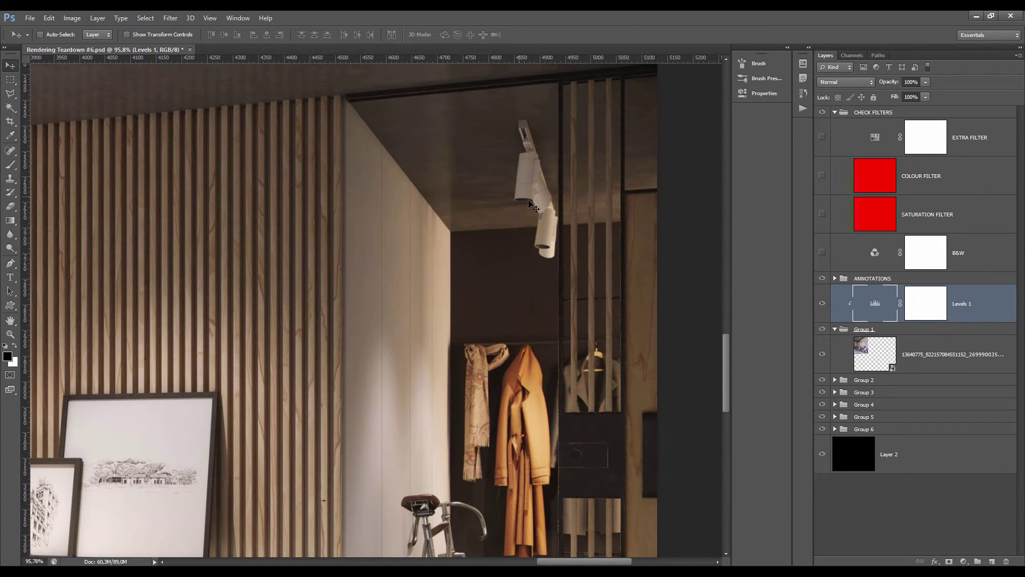
{"action": "scroll", "coordinate": [526, 201], "scroll_direction": "up", "scroll_amount": 2}
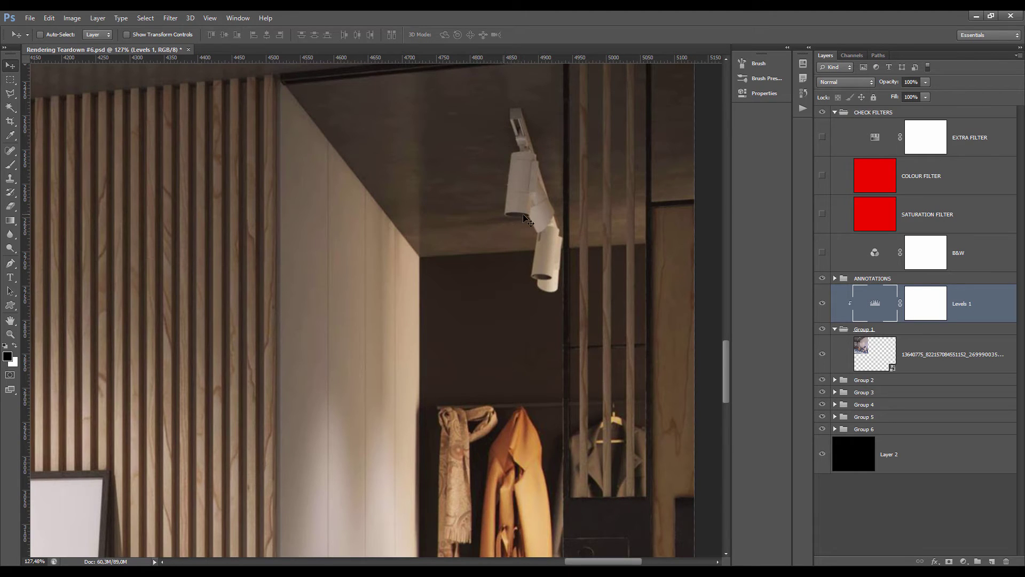
{"action": "scroll", "coordinate": [519, 359], "scroll_direction": "down", "scroll_amount": 3}
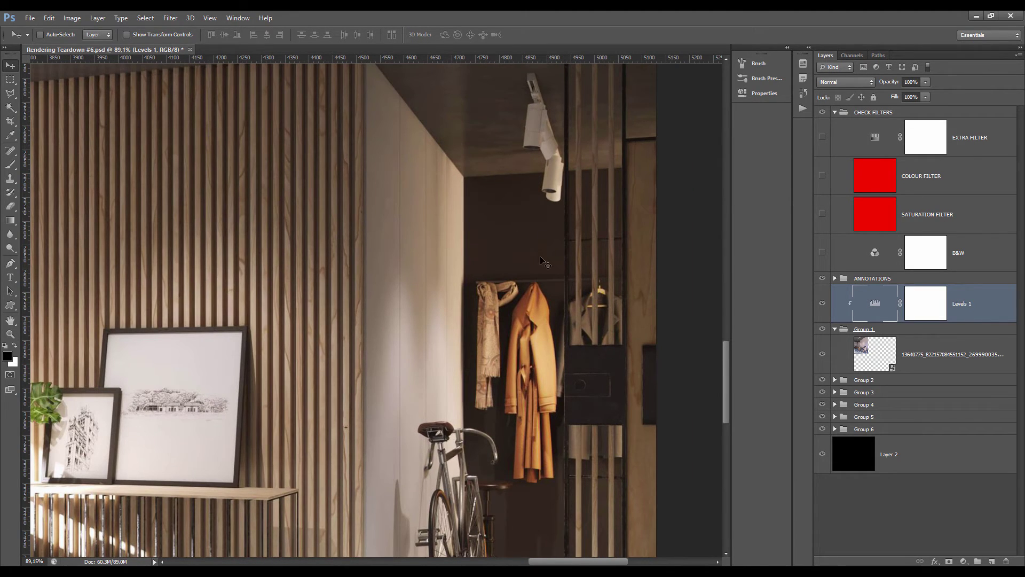
{"action": "scroll", "coordinate": [525, 299], "scroll_direction": "down", "scroll_amount": 3}
{"action": "scroll", "coordinate": [519, 373], "scroll_direction": "up", "scroll_amount": 2}
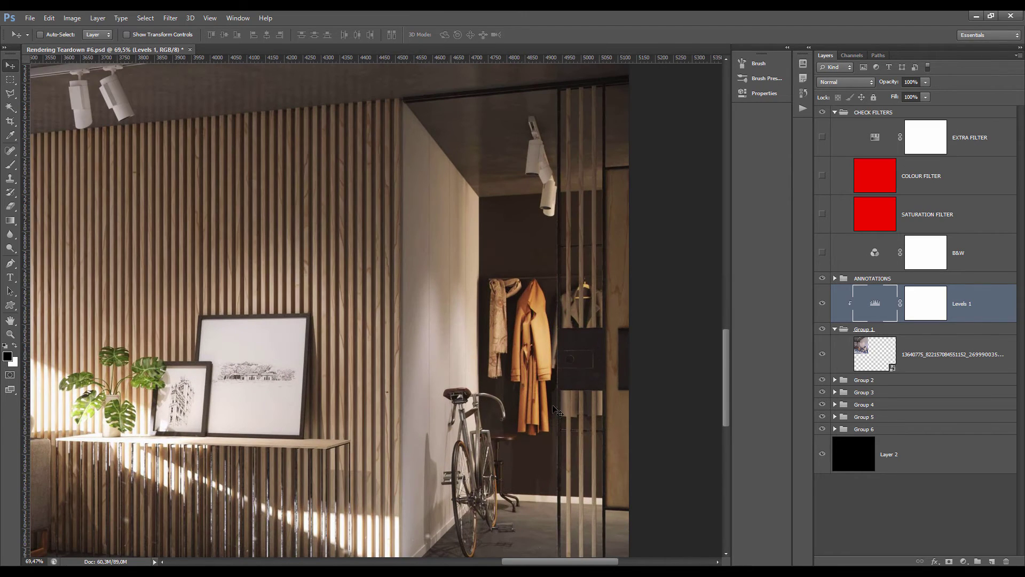
Show the saturation, colour and extra filters again and compare saturation across the entire collage.
{"action": "left_click_drag", "start_coordinate": [821, 213], "coordinate": [822, 136]}
{"action": "scroll", "coordinate": [600, 239], "scroll_direction": "down", "scroll_amount": 3}
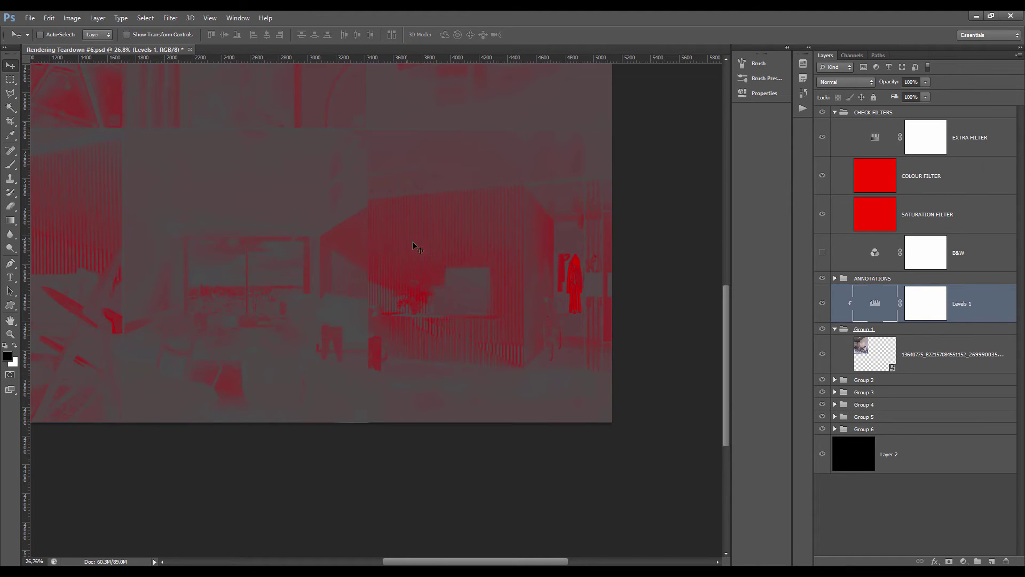
{"action": "scroll", "coordinate": [458, 350], "scroll_direction": "down", "scroll_amount": 1}
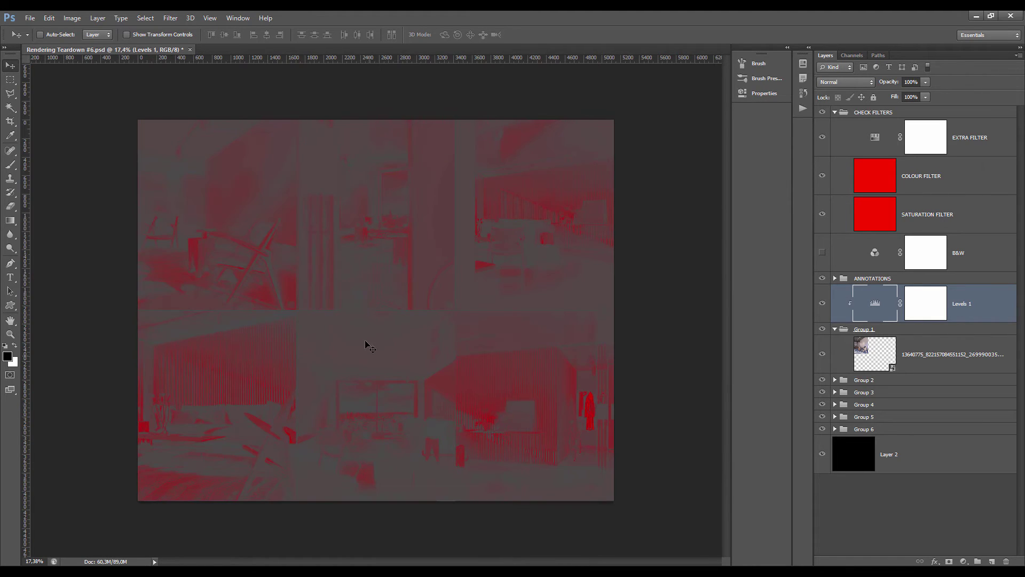
Hide the saturation filter to check the hues across all six renderings, and hide the colour and extra filters as well.
{"action": "left_click_drag", "start_coordinate": [823, 211], "coordinate": [822, 179]}
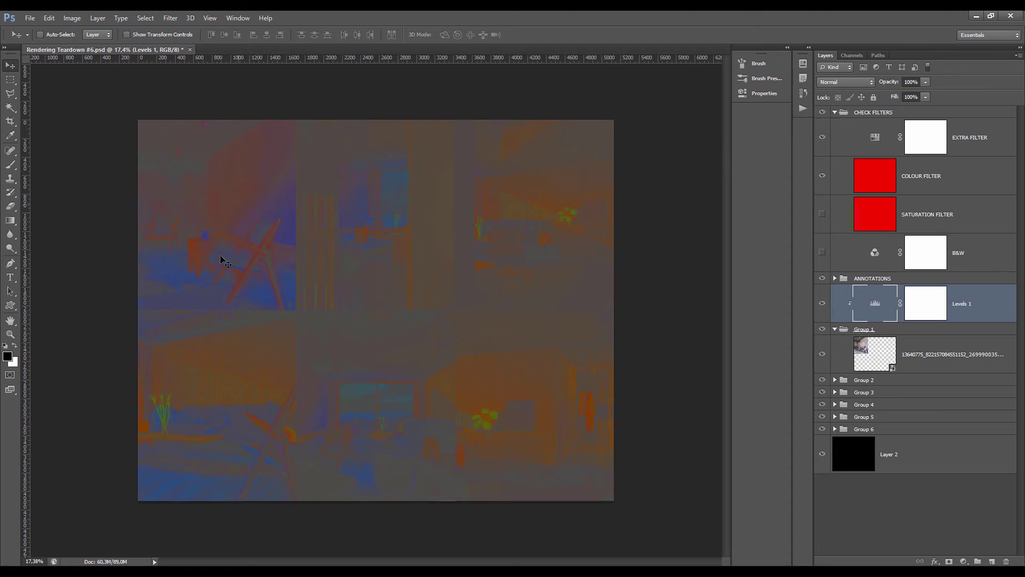
{"action": "left_click", "coordinate": [822, 174]}
{"action": "left_click", "coordinate": [822, 137]}
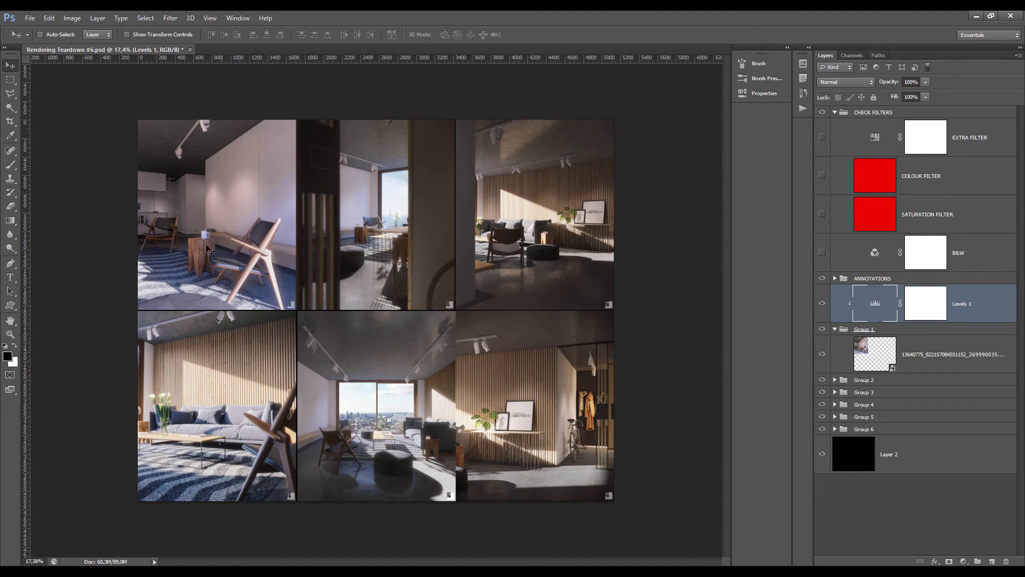
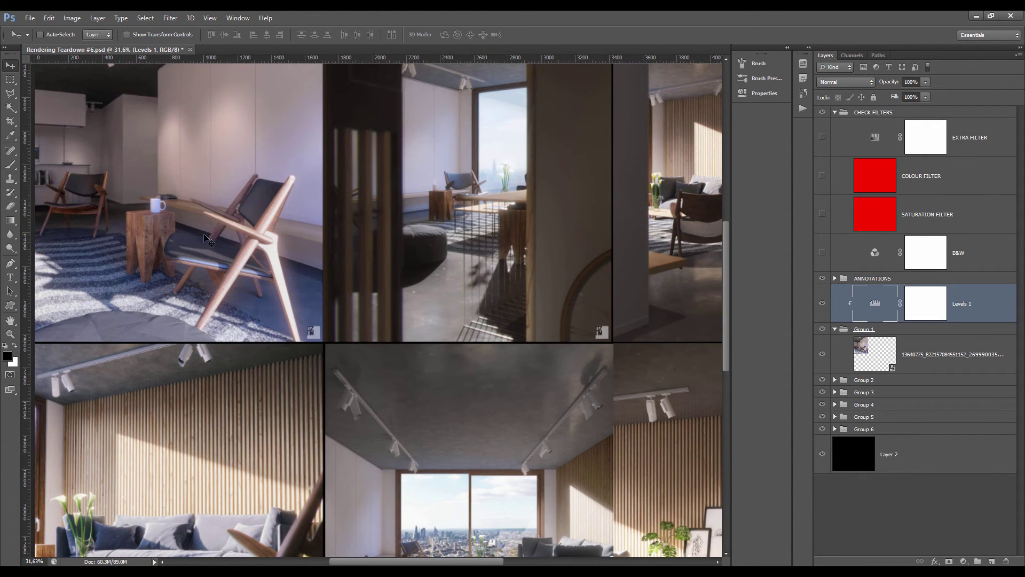
Compare the first rendering with the large-window rendering and inspect the latter's ceiling and floor proportions.
{"action": "scroll", "coordinate": [205, 238], "scroll_direction": "up", "scroll_amount": 1}
{"action": "scroll", "coordinate": [451, 355], "scroll_direction": "down", "scroll_amount": 5}
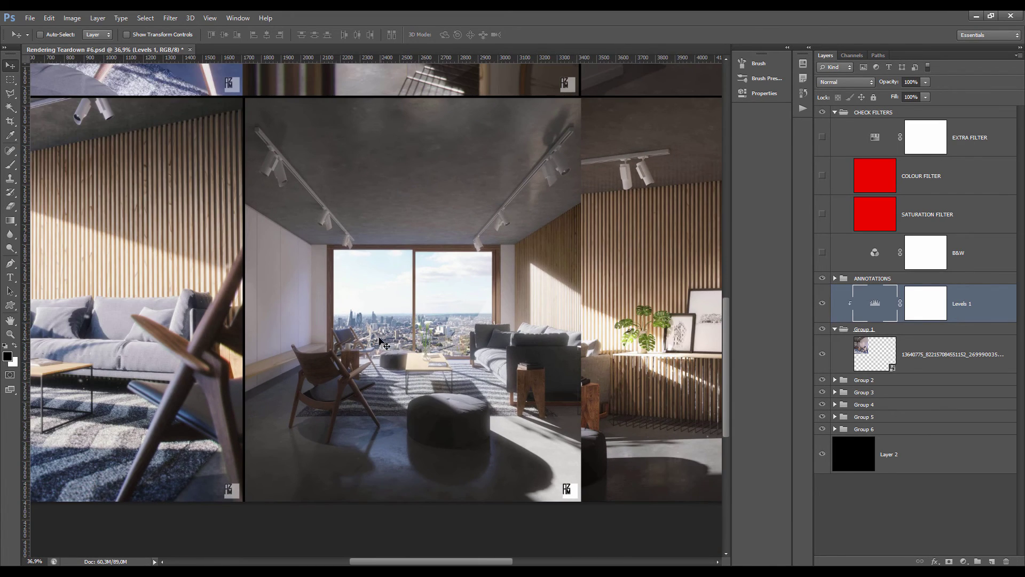
{"action": "key", "text": "ctrl+0"}
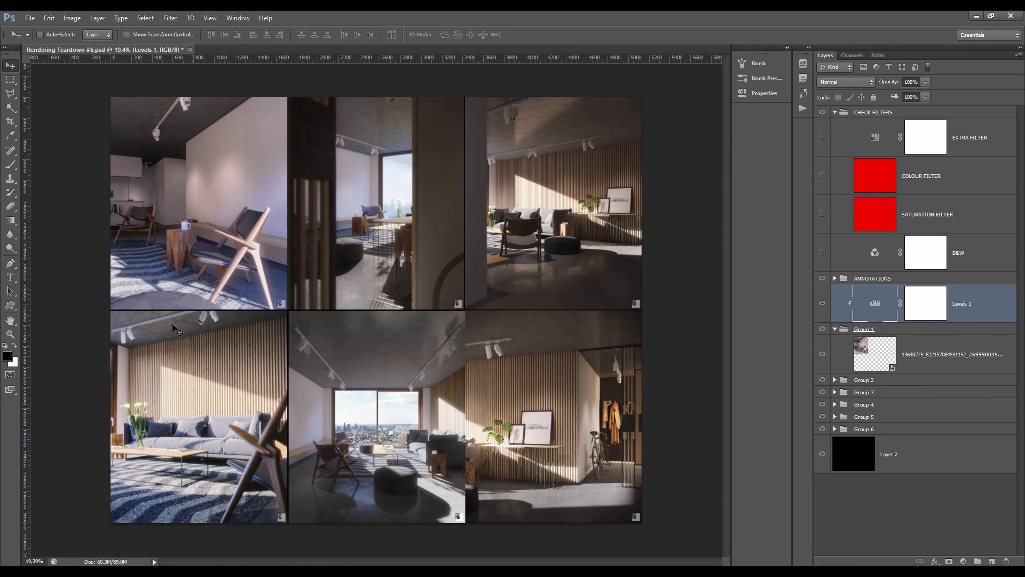
{"action": "scroll", "coordinate": [405, 438], "scroll_direction": "up", "scroll_amount": 5}
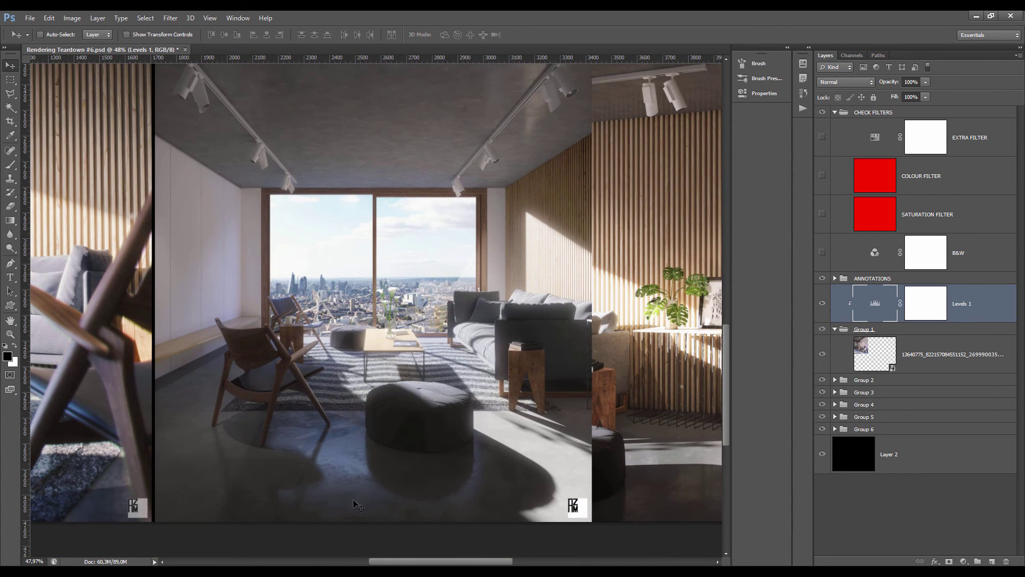
{"action": "scroll", "coordinate": [312, 415], "scroll_direction": "down", "scroll_amount": 2}
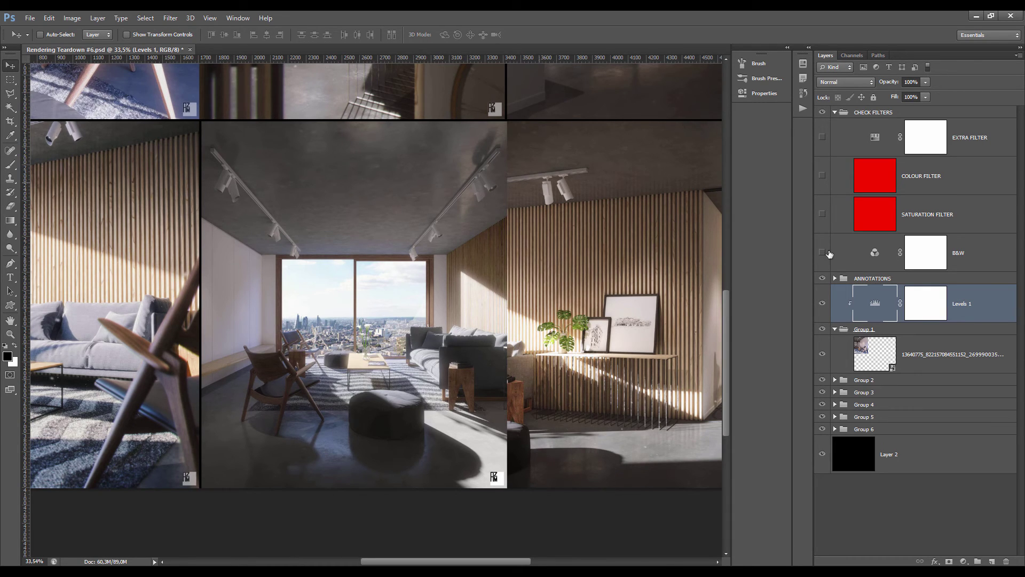
Add a new layer above the Levels adjustment and fill a black strip over the upper ceiling of the large-window rendering.
{"action": "left_click", "coordinate": [990, 562]}
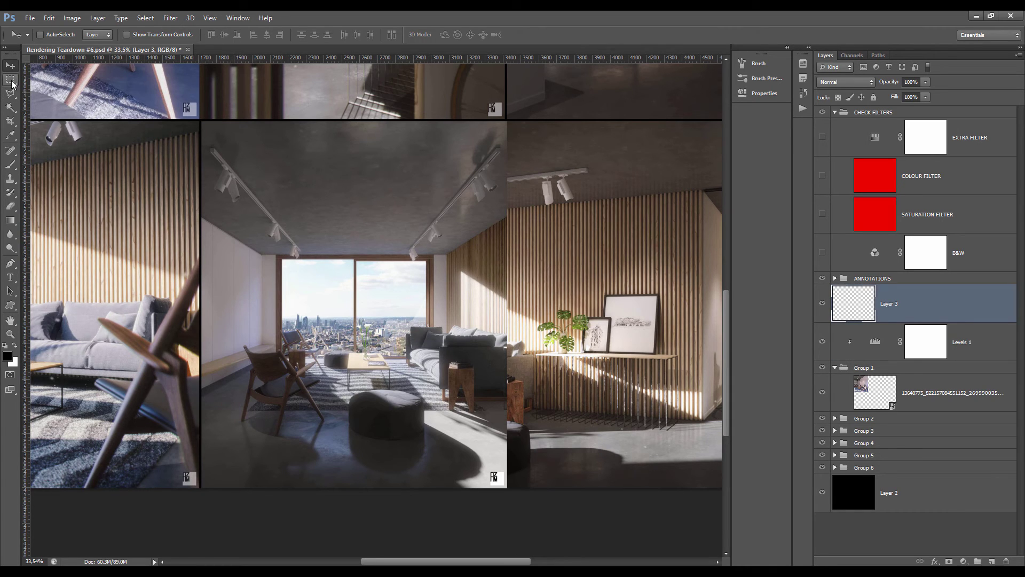
{"action": "key", "text": "m"}
{"action": "left_click_drag", "start_coordinate": [201, 121], "coordinate": [507, 204]}
{"action": "key", "text": "alt+BackSpace"}
{"action": "key", "text": "ctrl+d"}
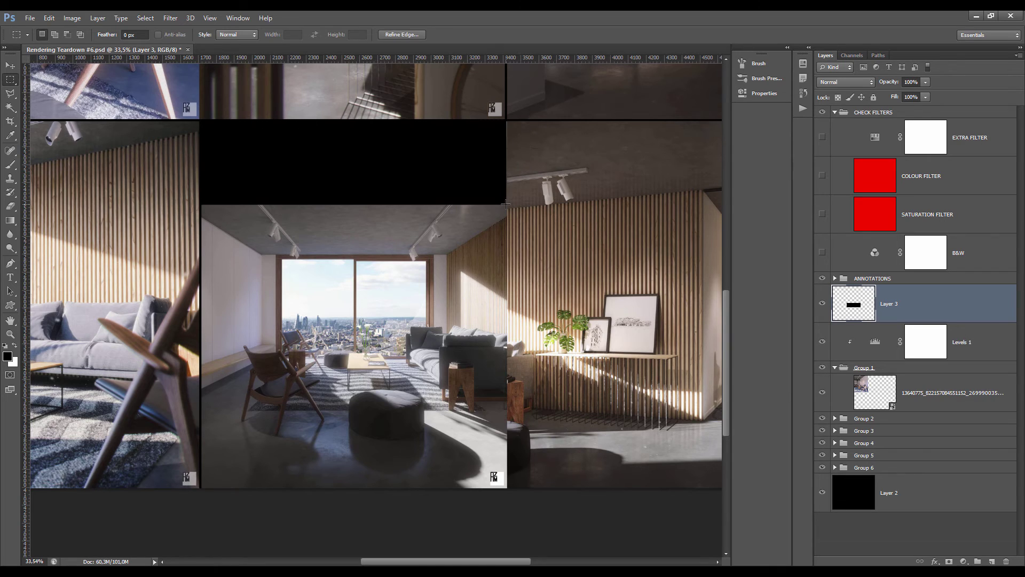
Fill a matching black strip over the large-window rendering's foreground floor and remove the excess overlapping the neighbouring rendering.
{"action": "left_click_drag", "start_coordinate": [525, 487], "coordinate": [202, 411]}
{"action": "key", "text": "alt+BackSpace"}
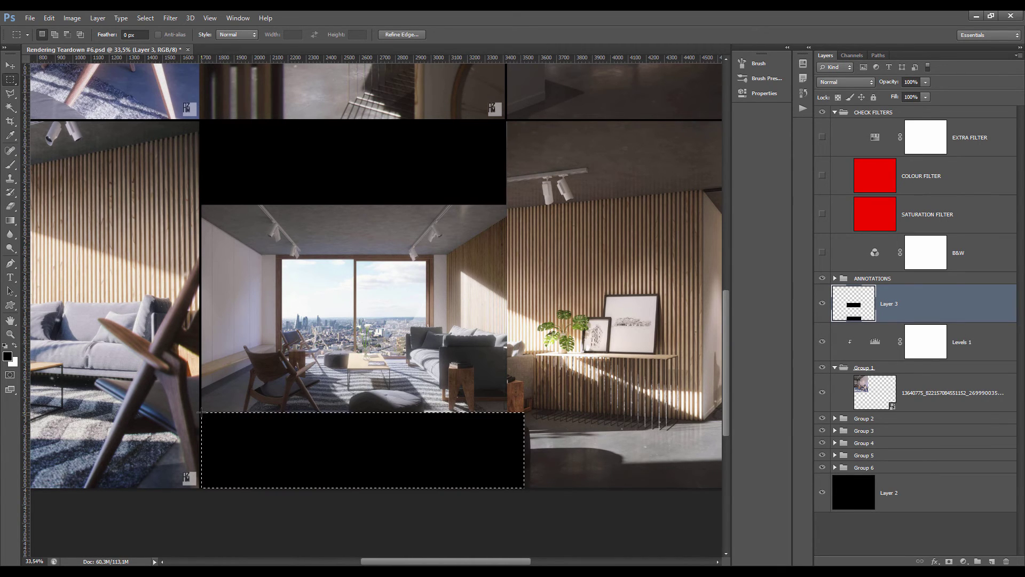
{"action": "key", "text": "ctrl+d"}
{"action": "left_click_drag", "start_coordinate": [578, 352], "coordinate": [507, 540]}
{"action": "key", "text": "Delete"}
{"action": "key", "text": "ctrl+d"}
{"action": "key", "text": "v"}
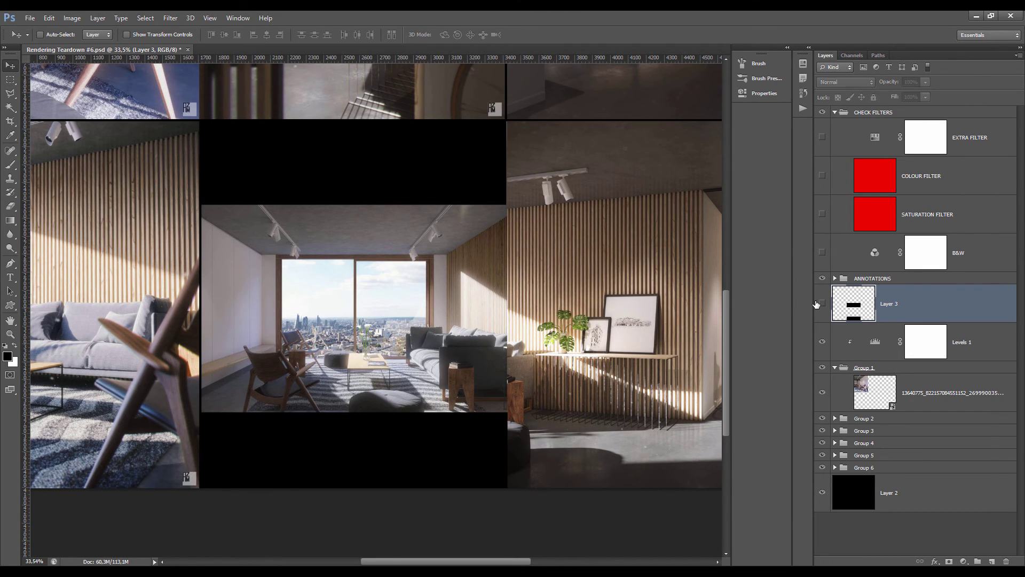
Compare the large-window rendering with and without the black crop bars, and examine its window, sofa and coffee table up close.
{"action": "left_click", "coordinate": [827, 304]}
{"action": "left_click", "coordinate": [828, 303]}
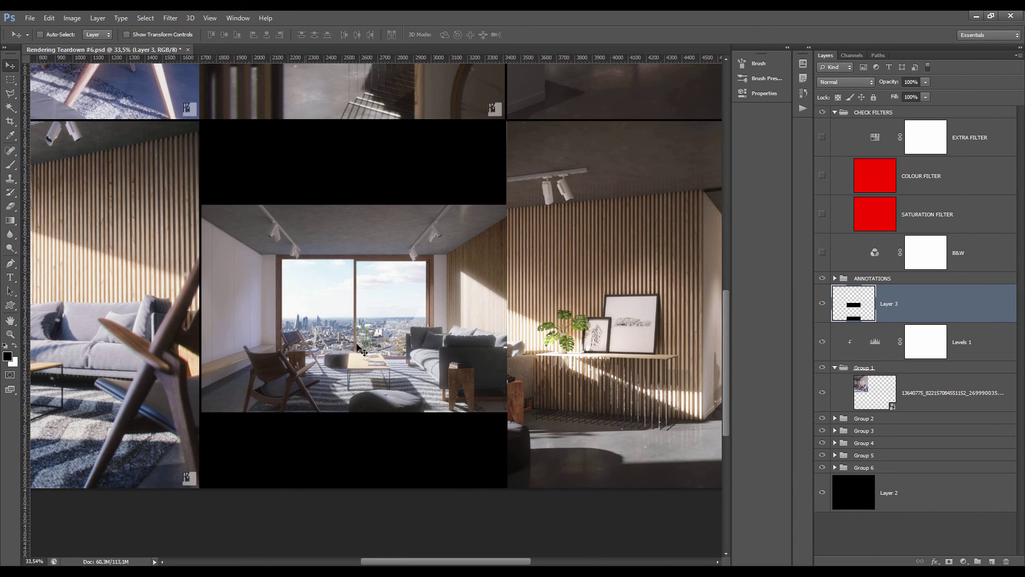
{"action": "scroll", "coordinate": [385, 275], "scroll_direction": "up", "scroll_amount": 3}
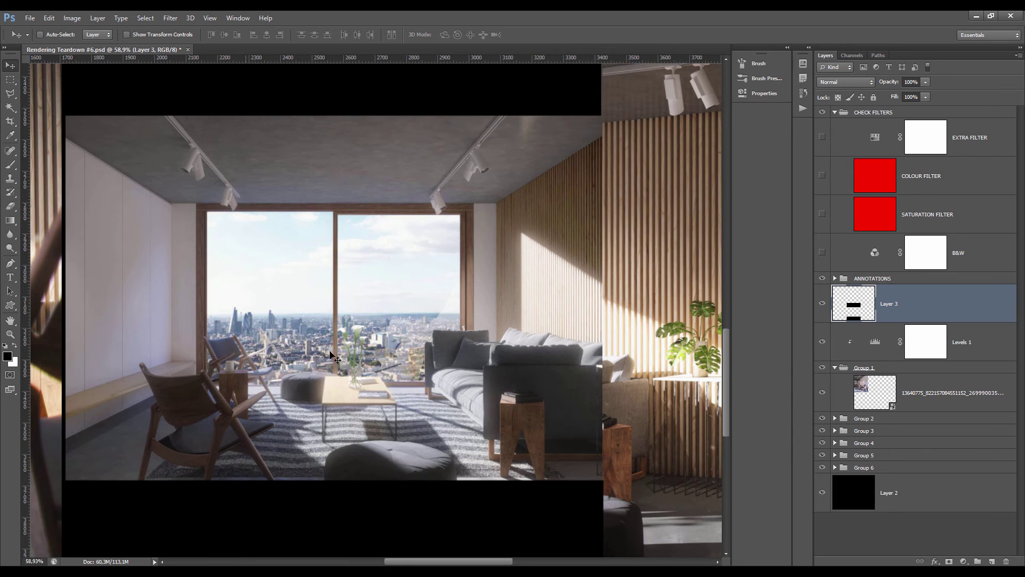
{"action": "scroll", "coordinate": [461, 340], "scroll_direction": "up", "scroll_amount": 3}
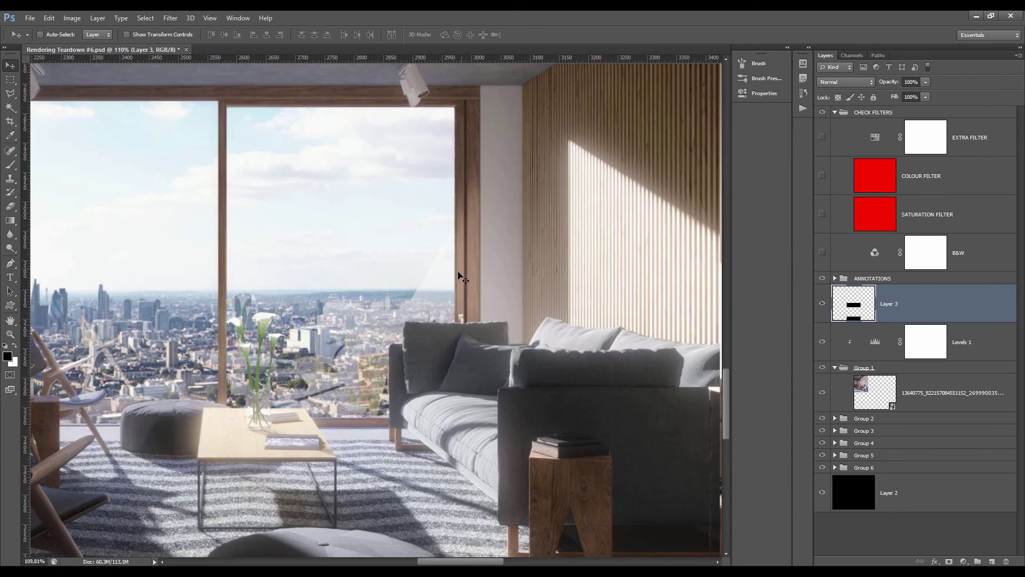
Examine the window reflections and city view behind the sofa up close, and review the cropped rendering within the full collage.
{"action": "scroll", "coordinate": [461, 275], "scroll_direction": "down", "scroll_amount": 2}
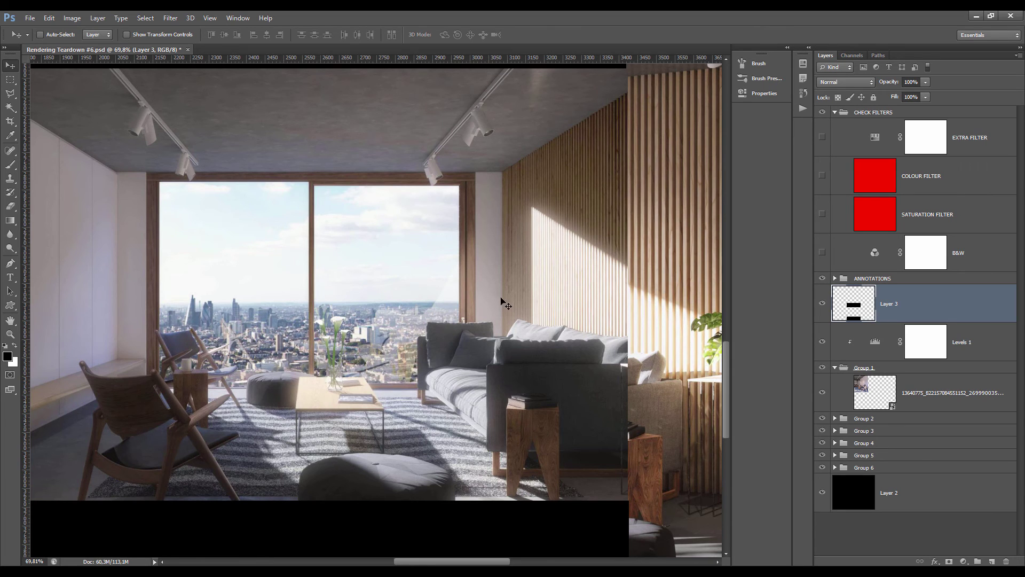
{"action": "scroll", "coordinate": [502, 302], "scroll_direction": "up", "scroll_amount": 4}
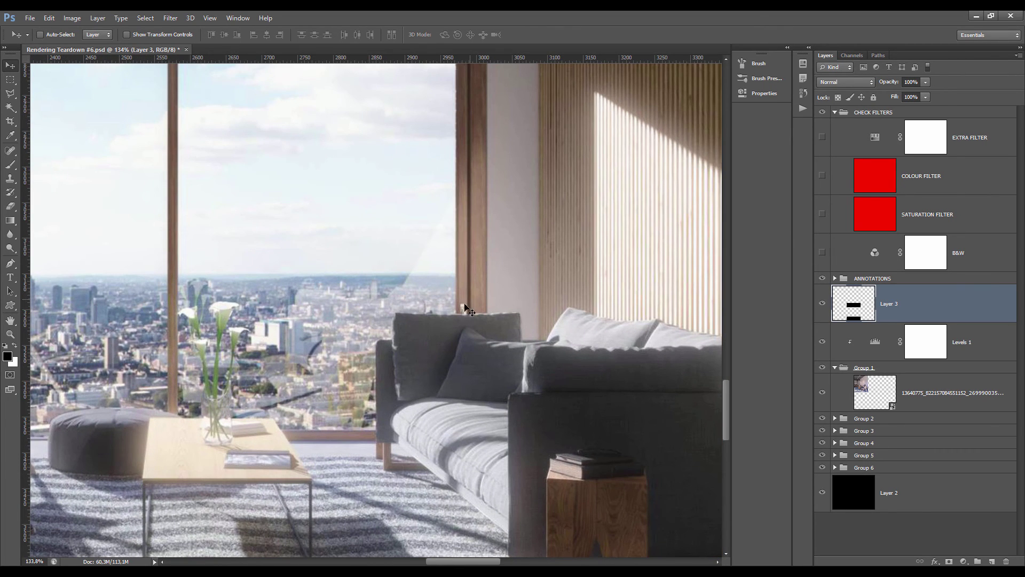
{"action": "scroll", "coordinate": [463, 315], "scroll_direction": "down", "scroll_amount": 2}
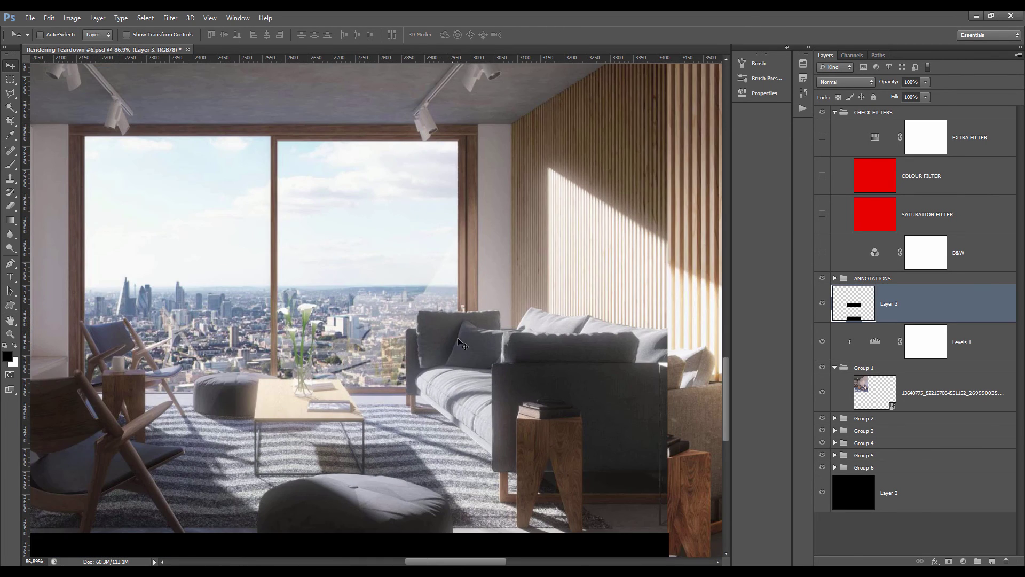
{"action": "scroll", "coordinate": [345, 347], "scroll_direction": "up", "scroll_amount": 3}
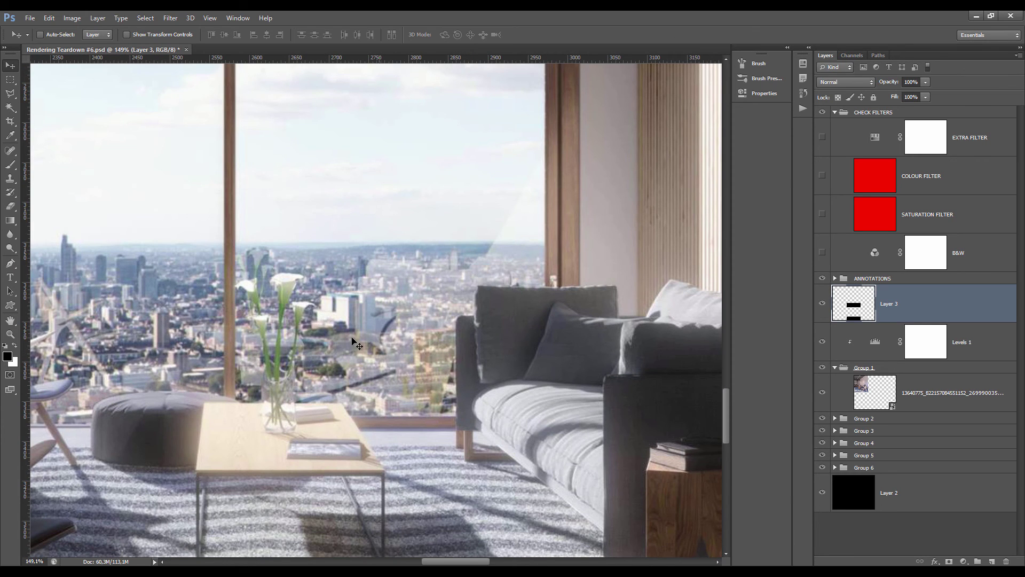
{"action": "scroll", "coordinate": [439, 359], "scroll_direction": "down", "scroll_amount": 1}
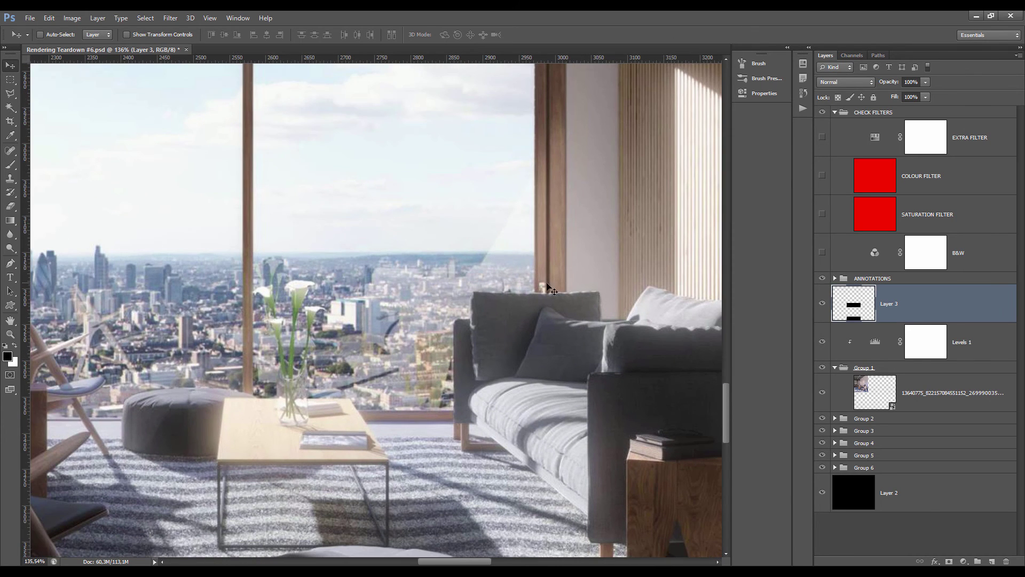
{"action": "scroll", "coordinate": [550, 288], "scroll_direction": "down", "scroll_amount": 3}
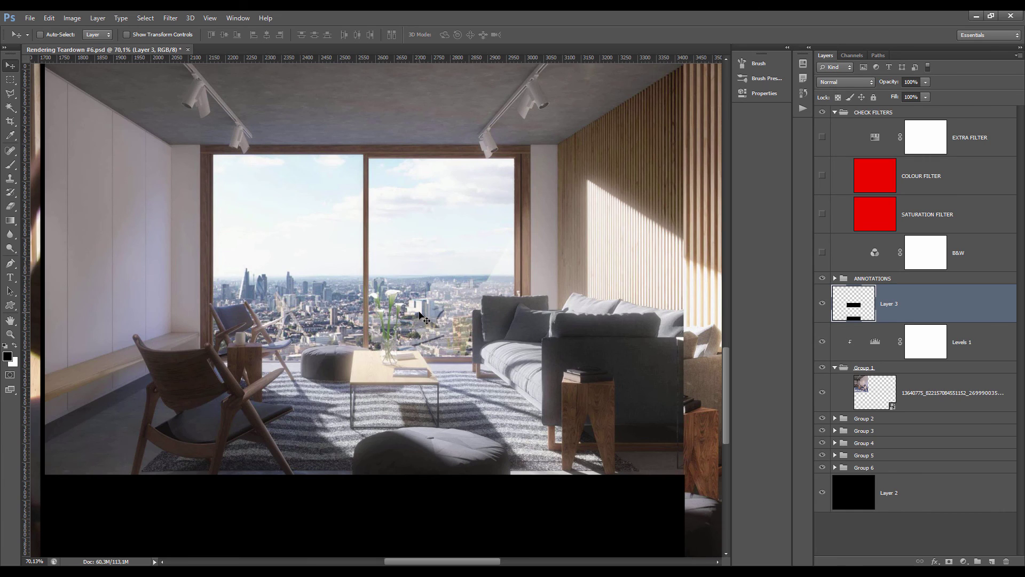
{"action": "scroll", "coordinate": [419, 316], "scroll_direction": "down", "scroll_amount": 3}
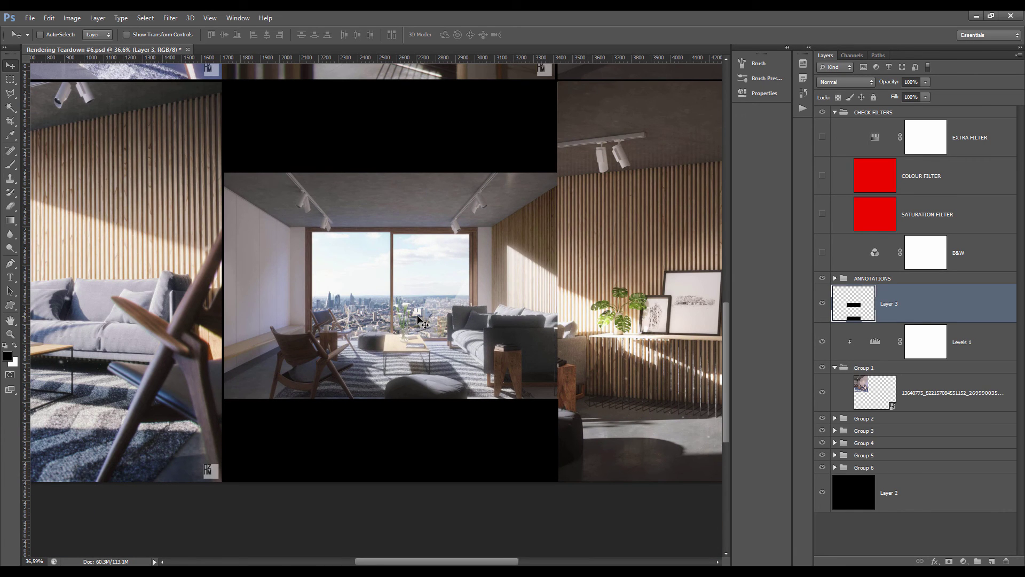
{"action": "scroll", "coordinate": [375, 332], "scroll_direction": "down", "scroll_amount": 3}
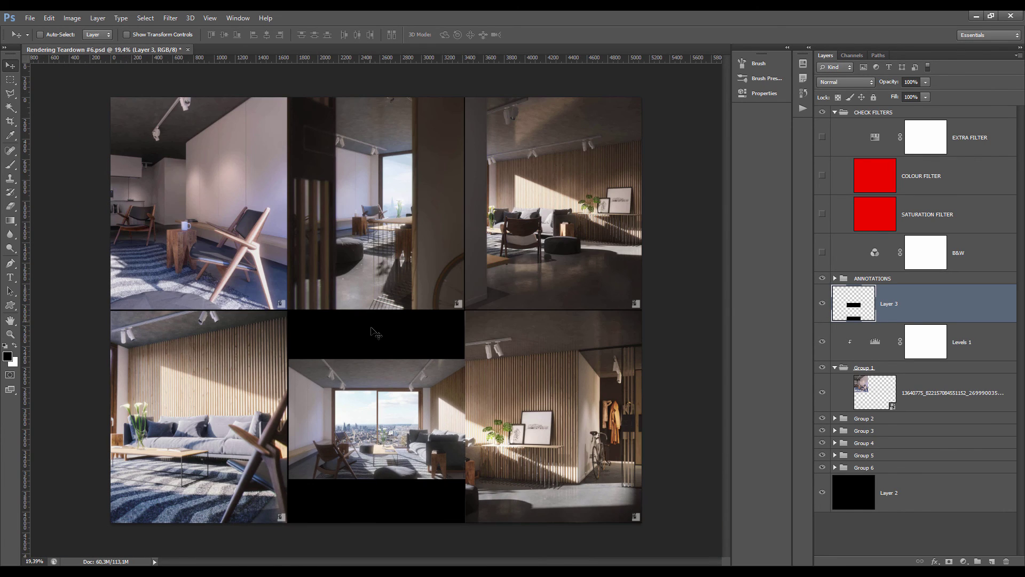